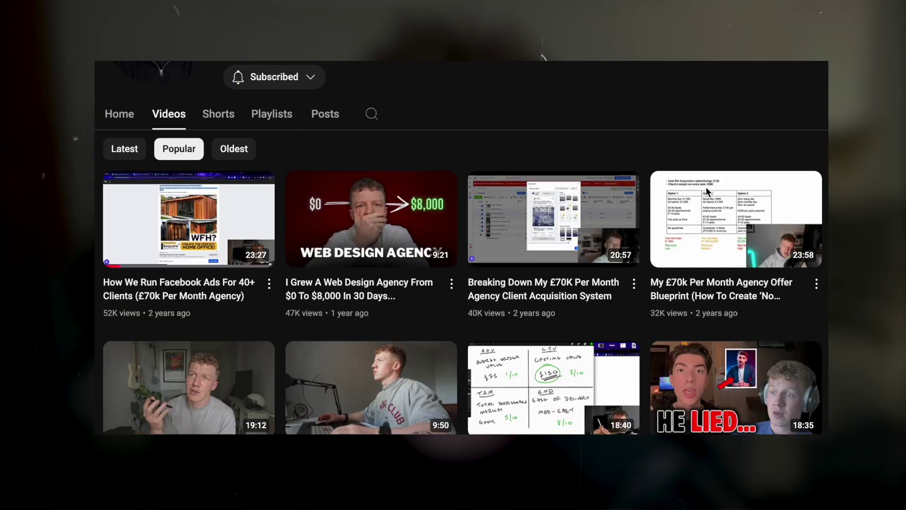
- Scroll the Classroom page down to the Agency From Scratch and Agency Reporting course cards
mouse_move(148, 242)
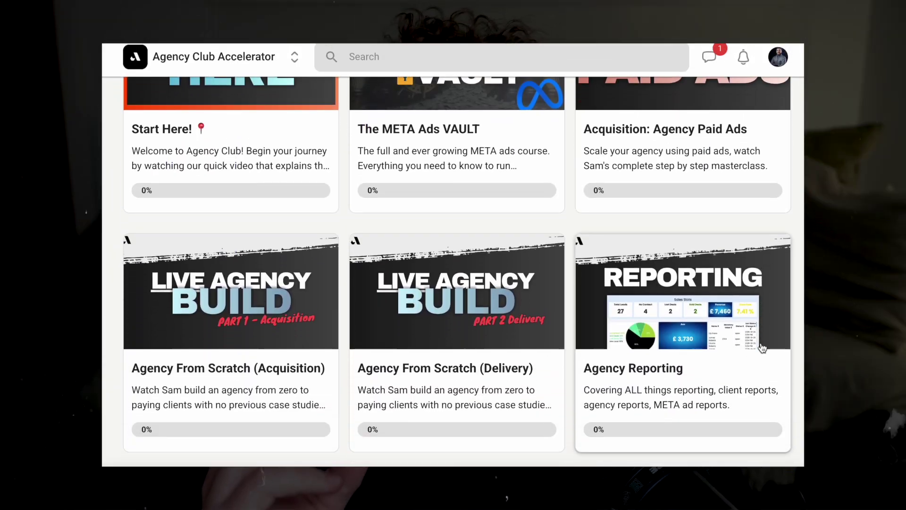
scroll(762, 347, "down", 6)
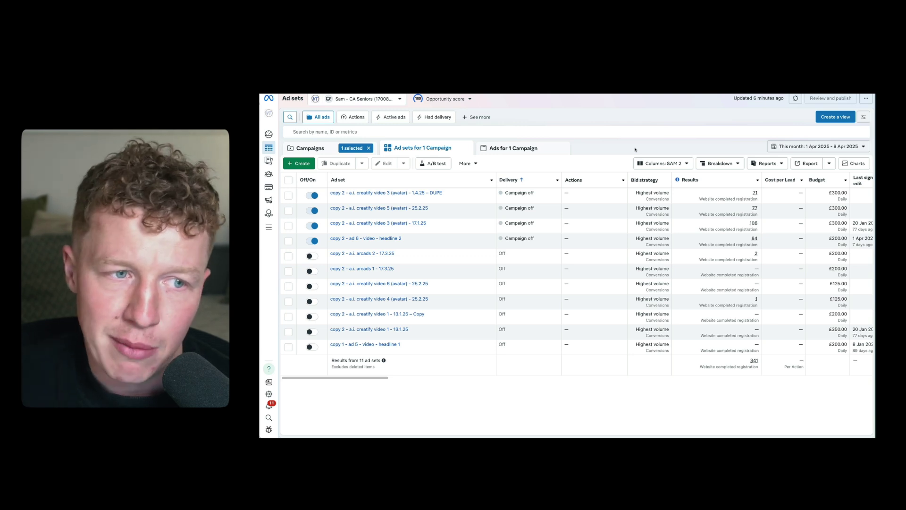
- Switch from ad sets to the campaigns list and scan across its columns
left_click(325, 147)
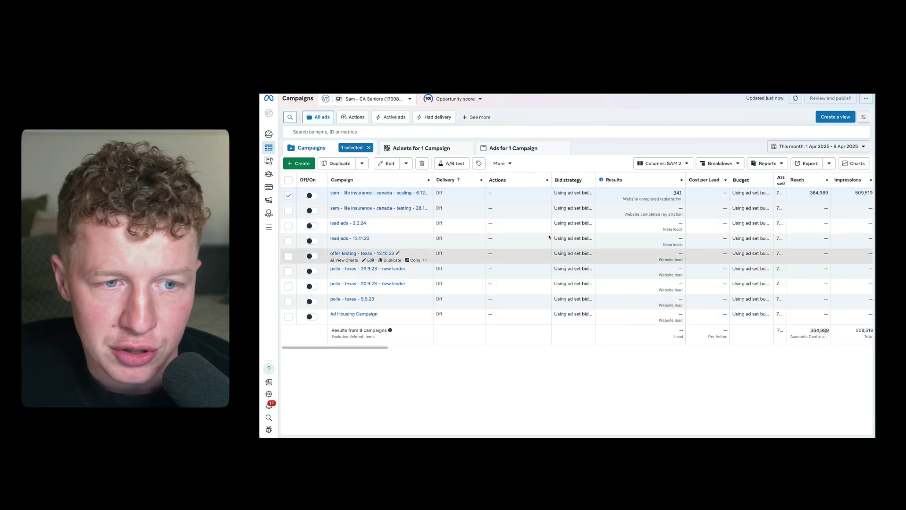
scroll(461, 190, "right", 5)
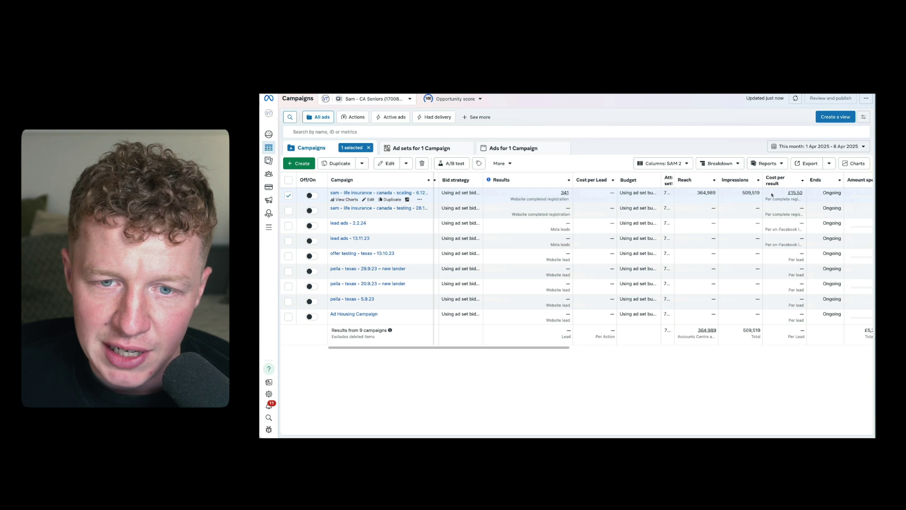
scroll(622, 198, "right", 5)
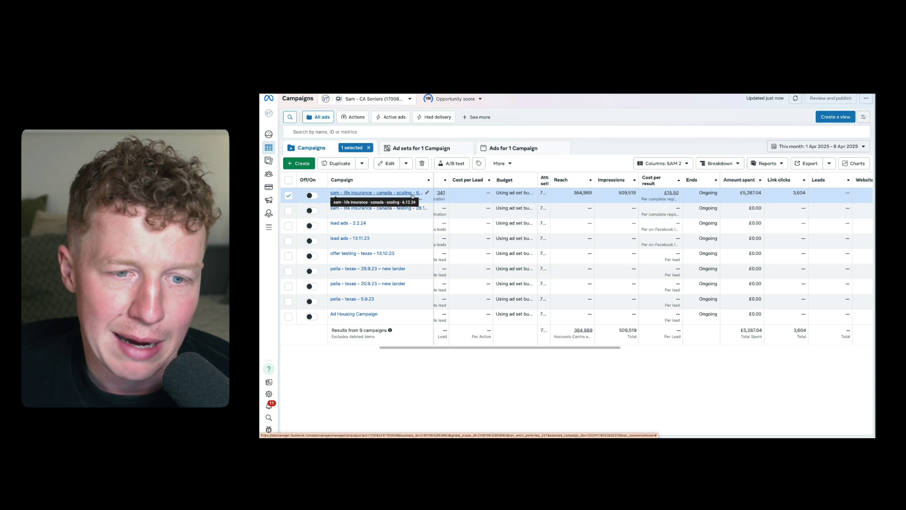
- Set the reporting date range to Maximum and review the lifetime campaign metrics
left_click(803, 148)
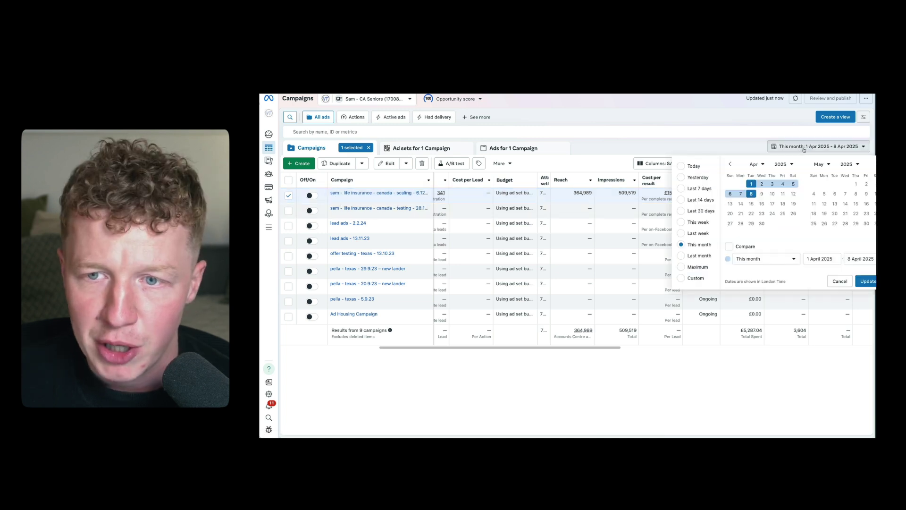
left_click(697, 268)
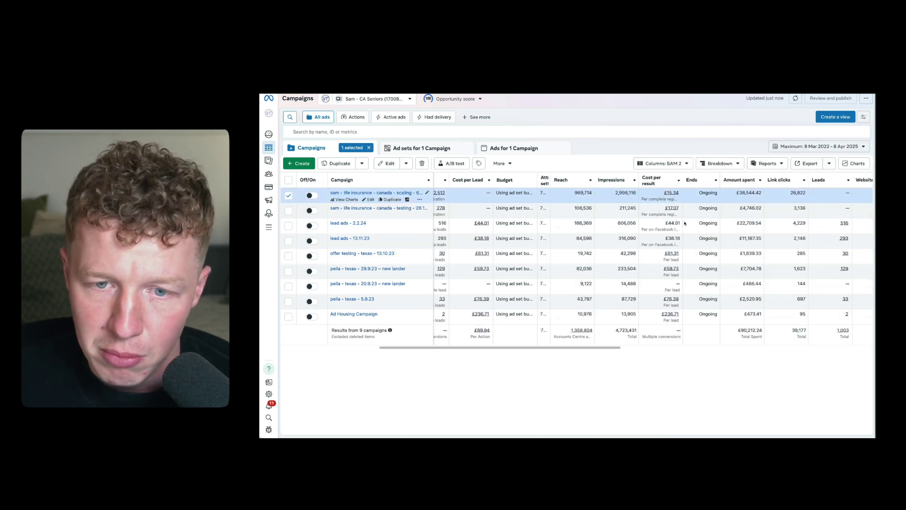
scroll(665, 222, "left", 1)
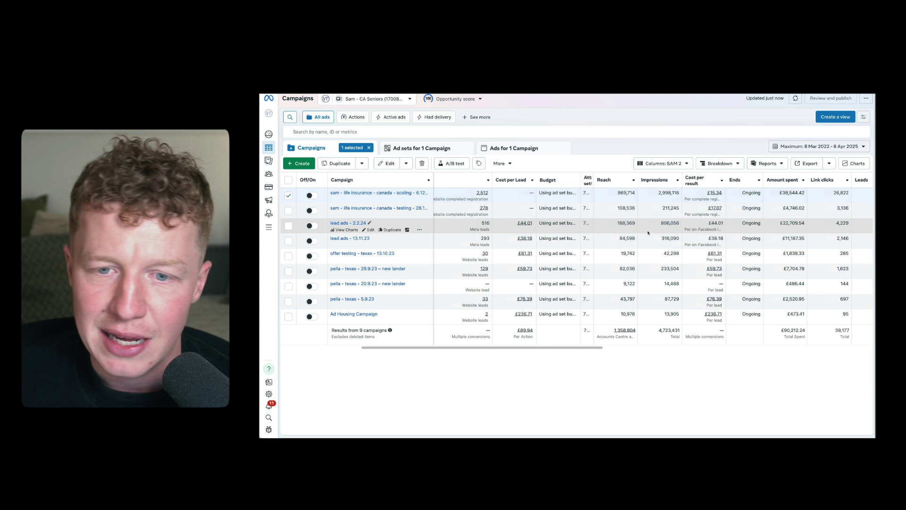
scroll(662, 228, "right", 3)
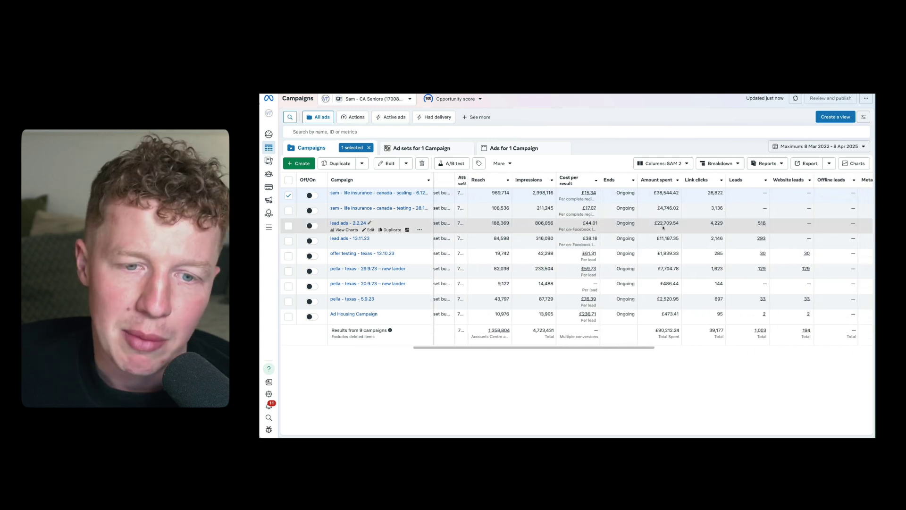
scroll(661, 227, "left", 10)
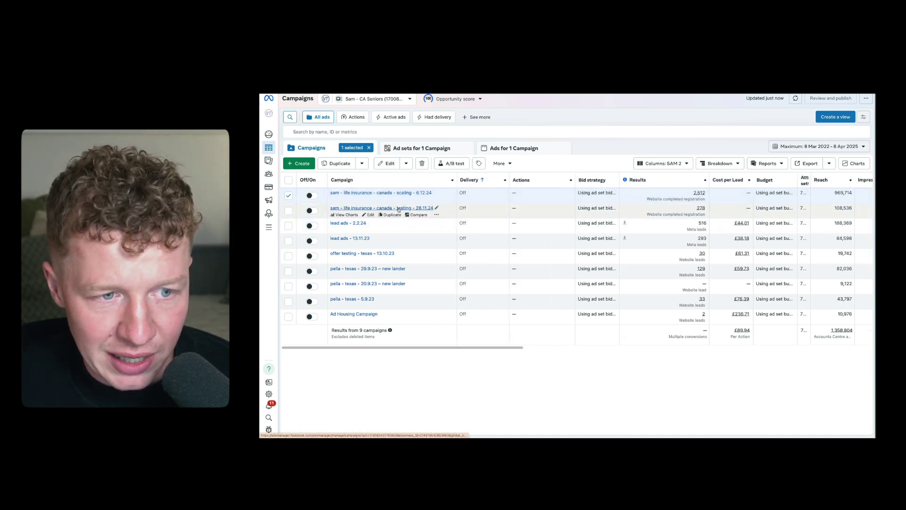
- Open the Canada life insurance testing campaign's ad sets and scan their metric columns
left_click(399, 208)
left_click_drag(432, 180, 450, 180)
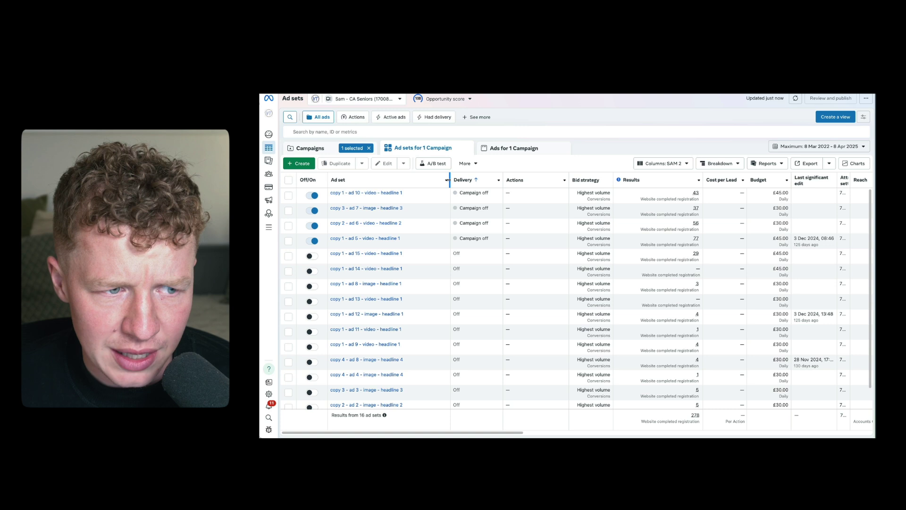
scroll(417, 302, "down", 2)
scroll(418, 267, "up", 2)
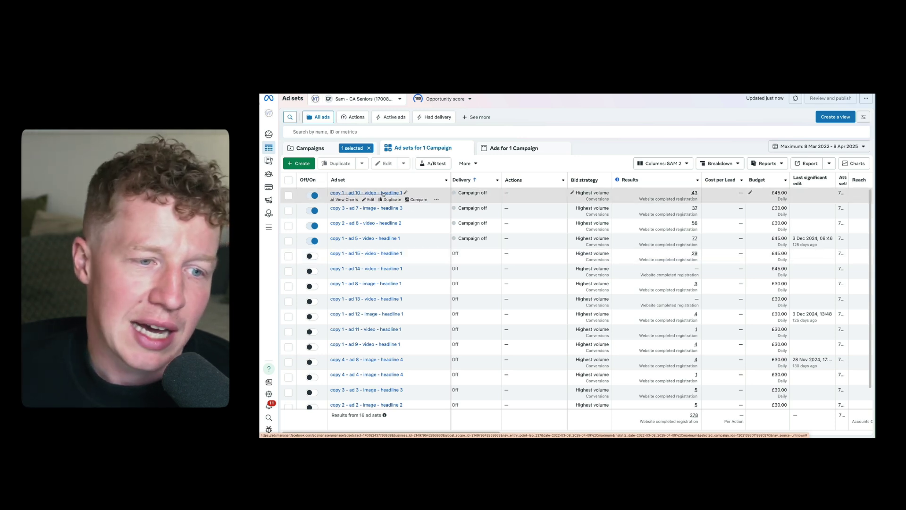
left_click(383, 378)
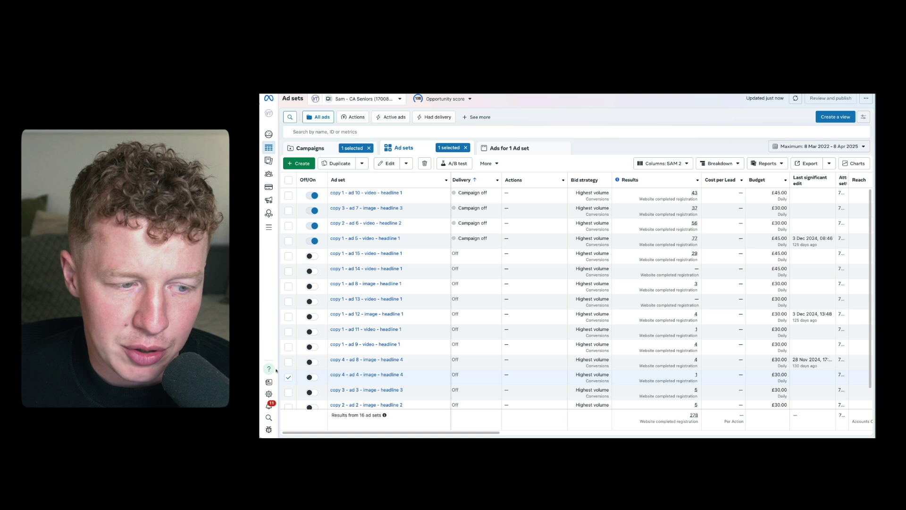
left_click(384, 378)
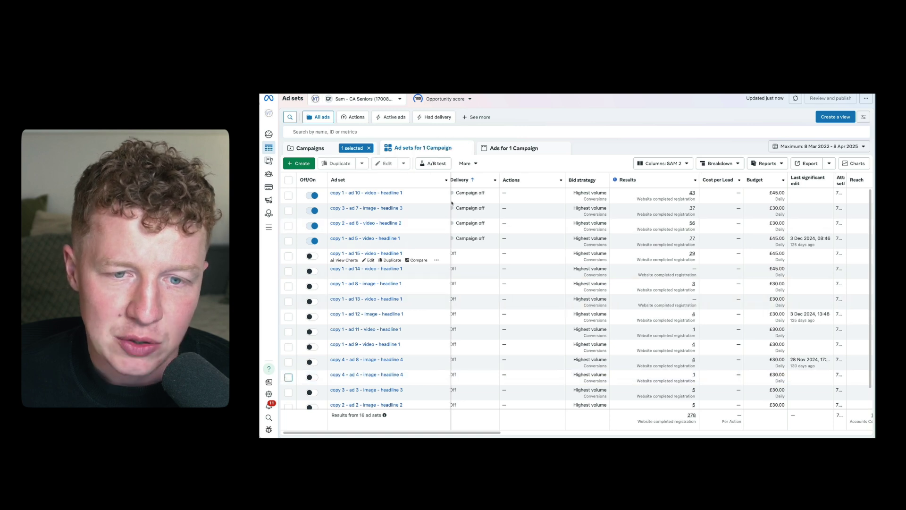
scroll(580, 201, "right", 4)
scroll(580, 201, "right", 5)
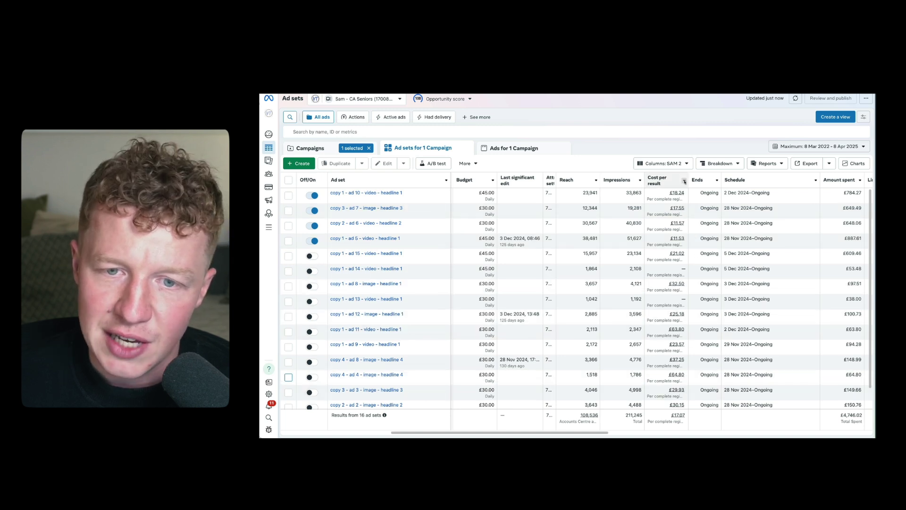
- Sort the ad sets by cost per result, highest first, and review the table
left_click(699, 206)
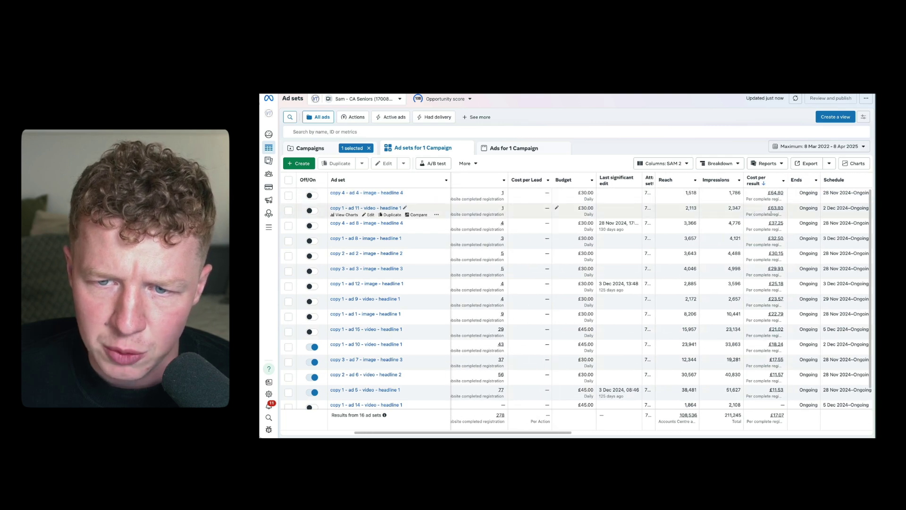
scroll(765, 216, "right", 2)
scroll(737, 231, "down", 1)
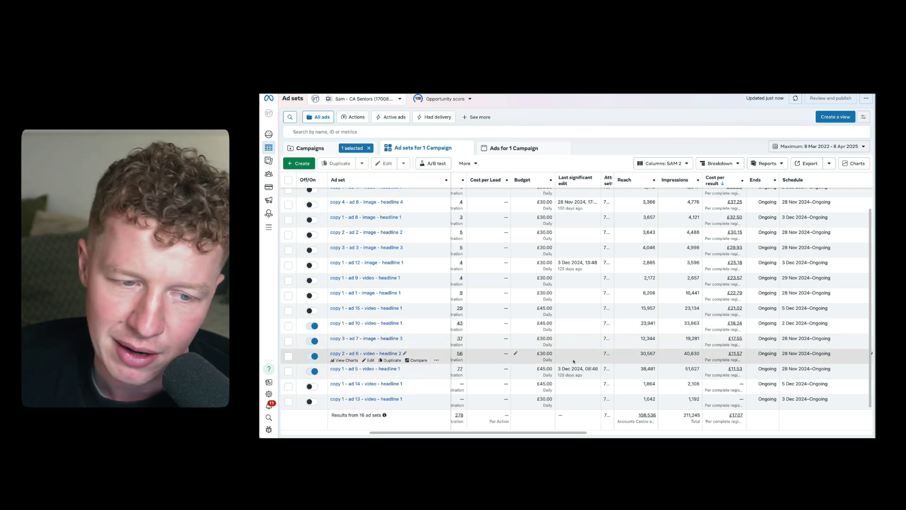
scroll(574, 361, "left", 3)
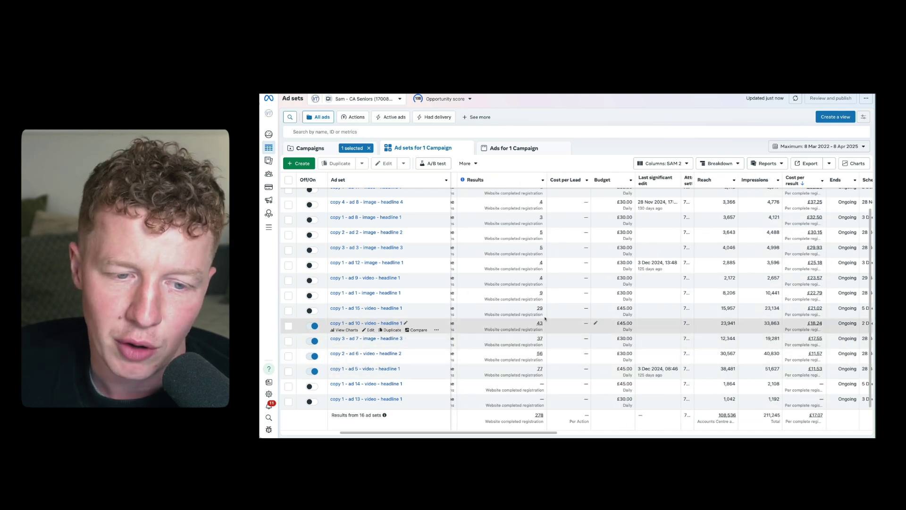
scroll(608, 344, "left", 4)
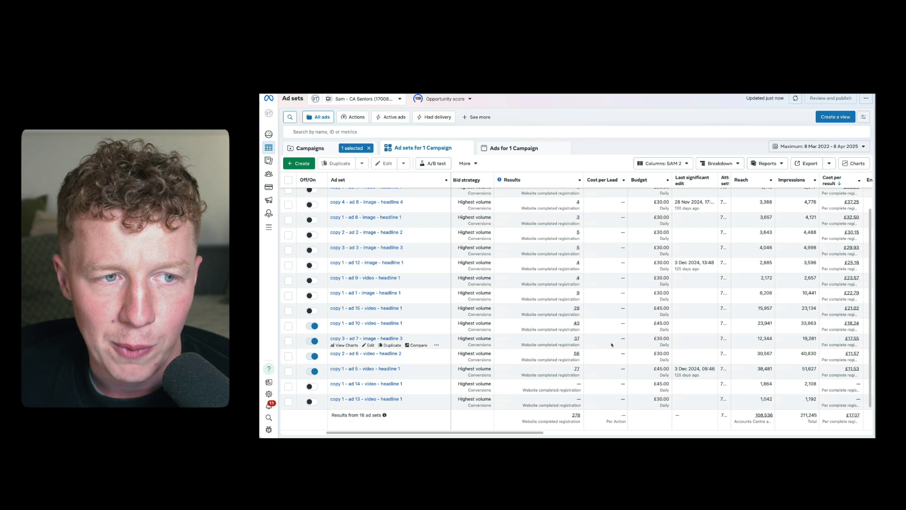
scroll(612, 344, "right", 1)
- Open the Canada life insurance scaling campaign's ad sets and scroll through their metric columns
left_click(314, 153)
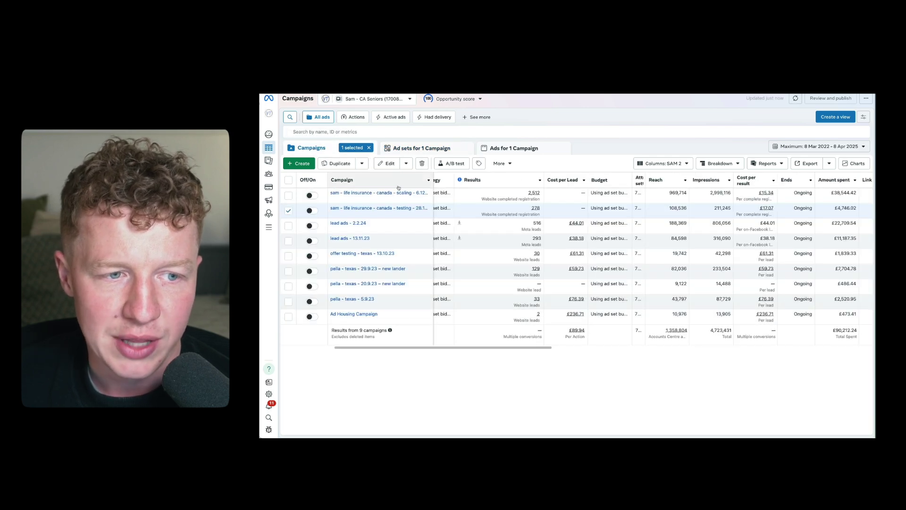
left_click(365, 197)
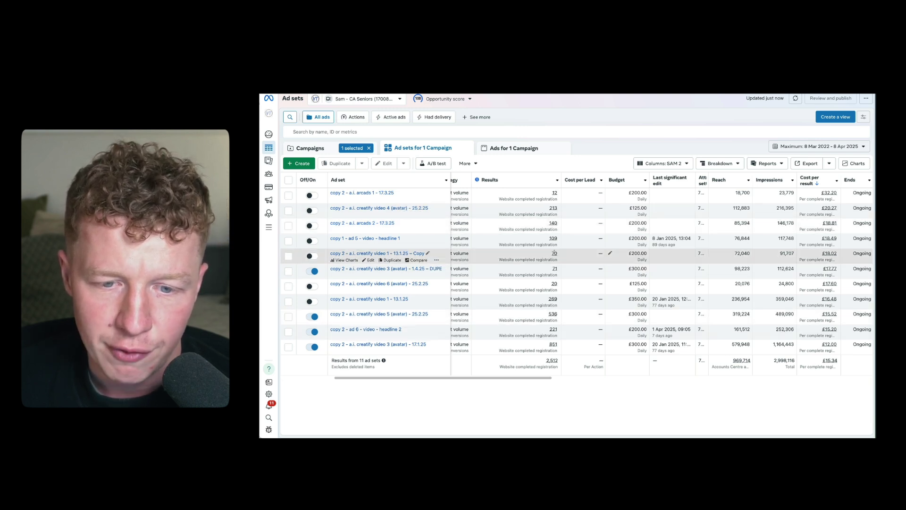
scroll(684, 274, "right", 2)
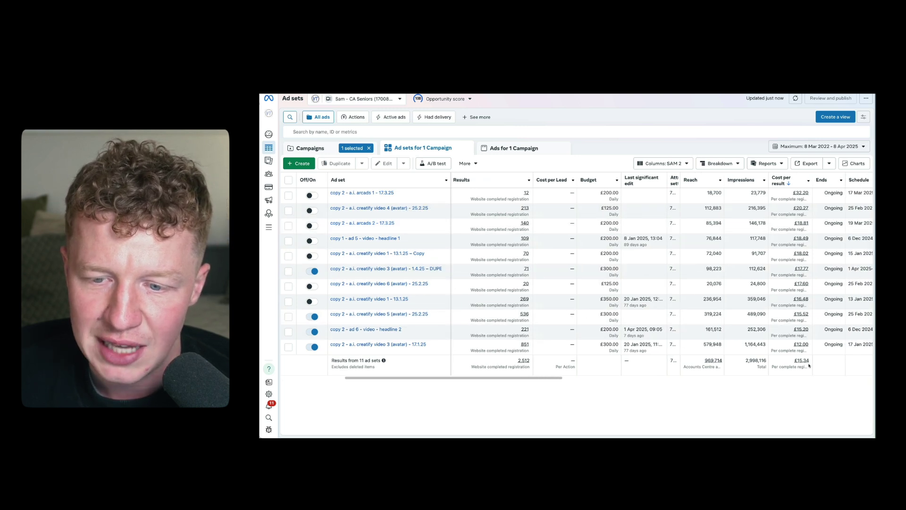
scroll(811, 380, "right", 10)
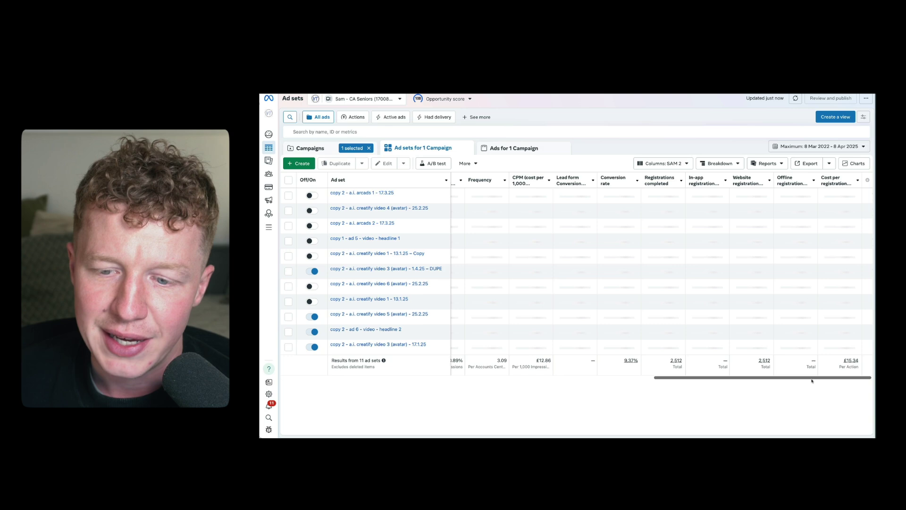
scroll(772, 379, "left", 2)
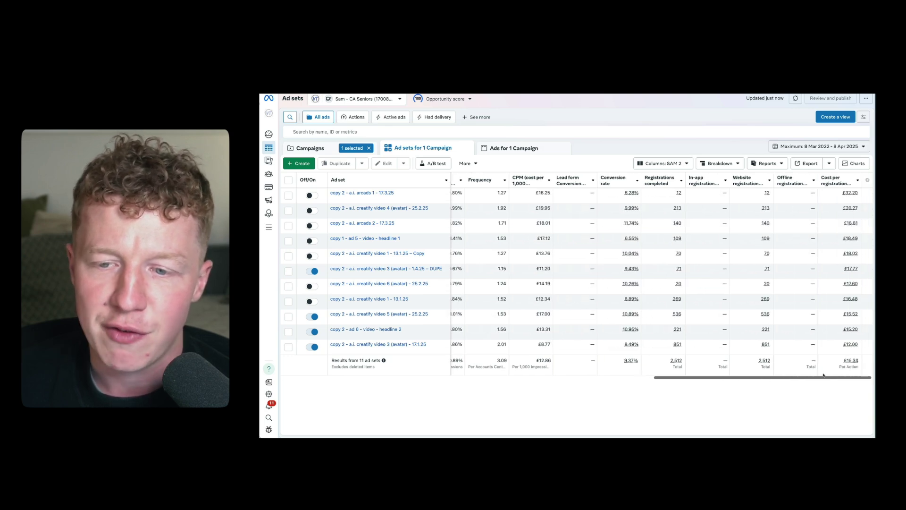
scroll(700, 309, "left", 10)
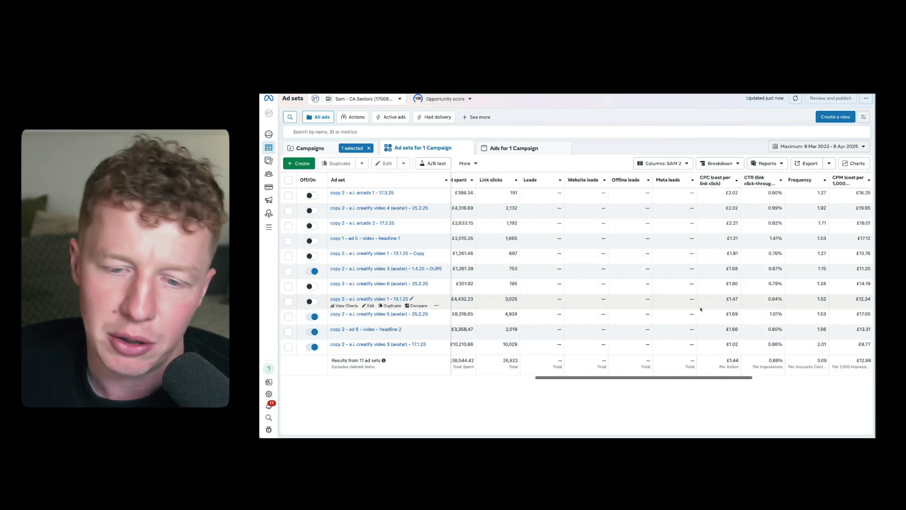
scroll(700, 309, "left", 5)
scroll(724, 301, "right", 15)
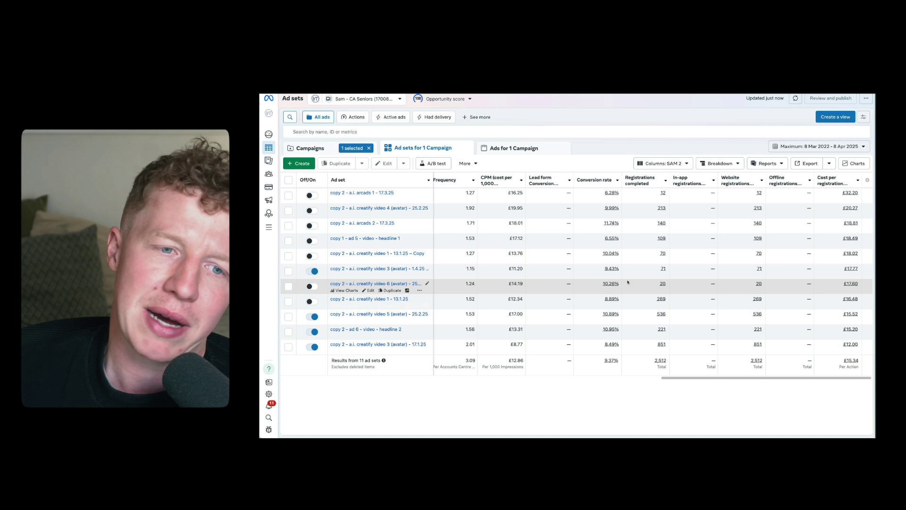
scroll(628, 281, "left", 12)
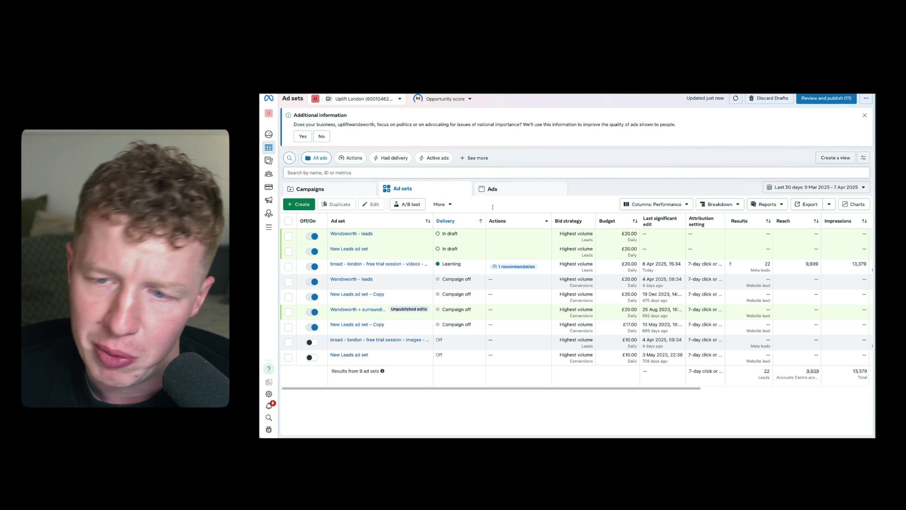
- Open the four video ads in the uplift London campaign's broad London free-trial videos ad set
scroll(535, 288, "right", 6)
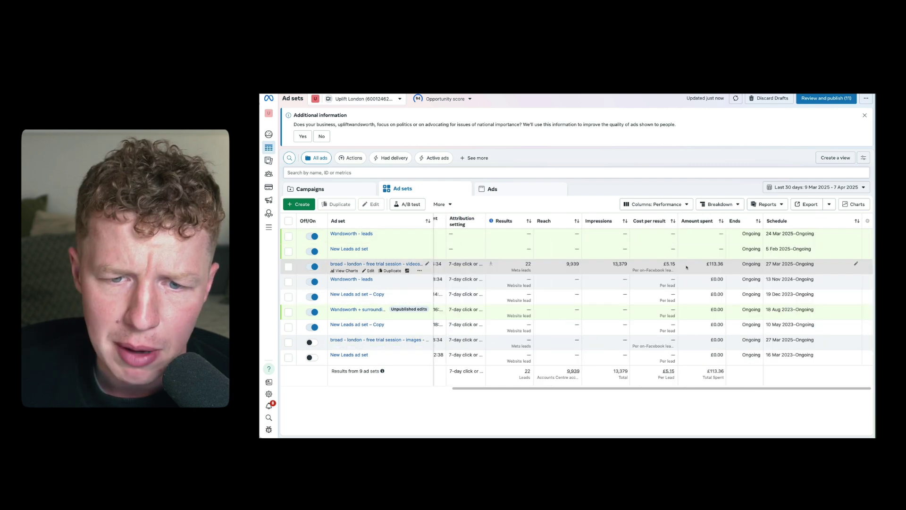
left_click(409, 263)
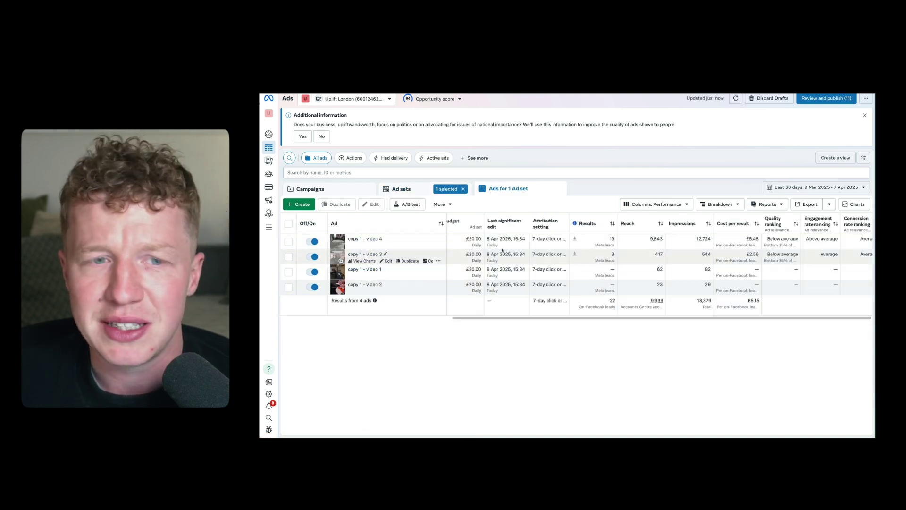
left_click(395, 189)
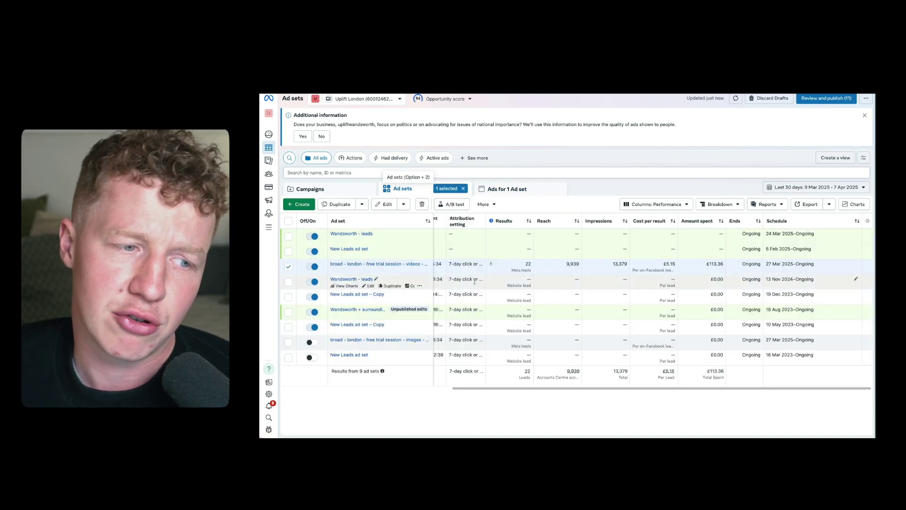
left_click(340, 191)
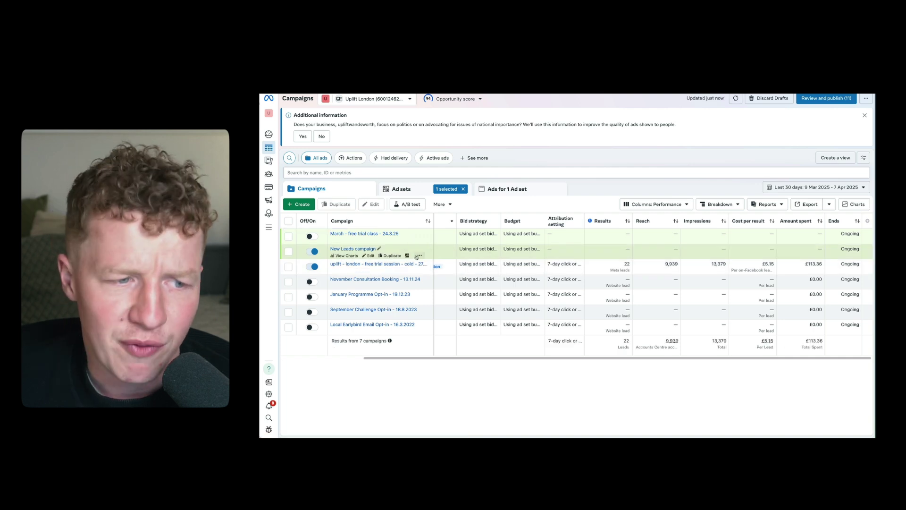
left_click(401, 264)
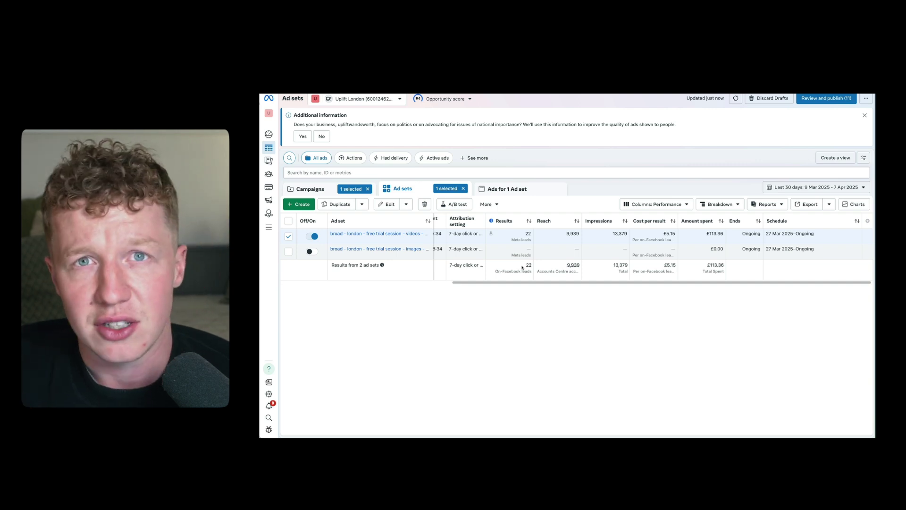
left_click(344, 233)
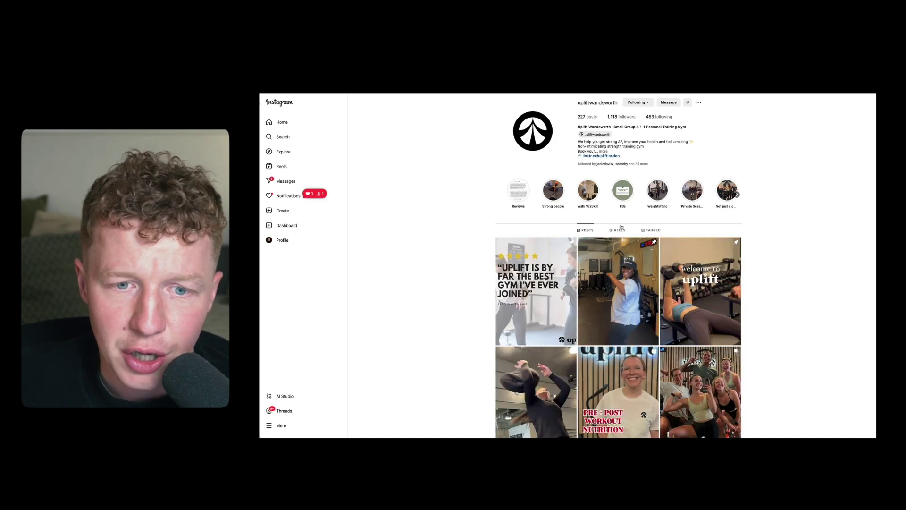
- Switch the gym's Instagram profile to its Reels grid and scroll through the reel view counts
left_click(619, 230)
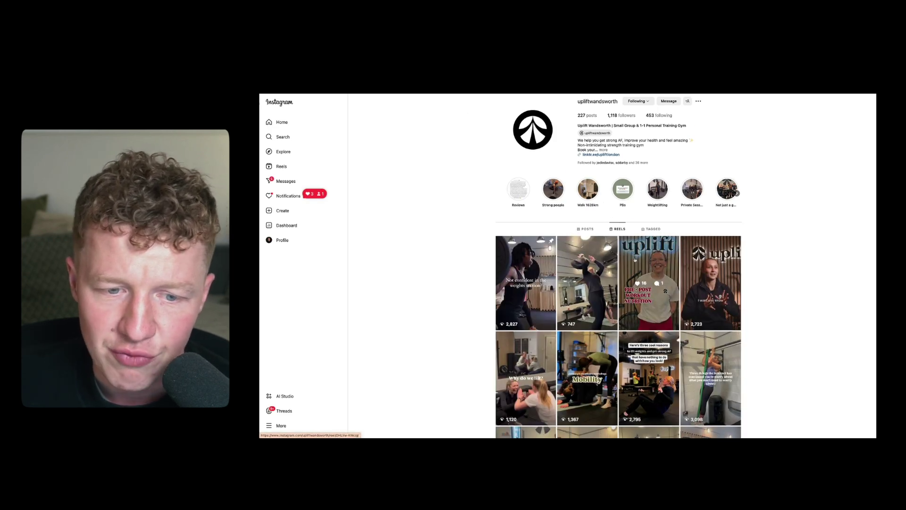
scroll(635, 258, "down", 3)
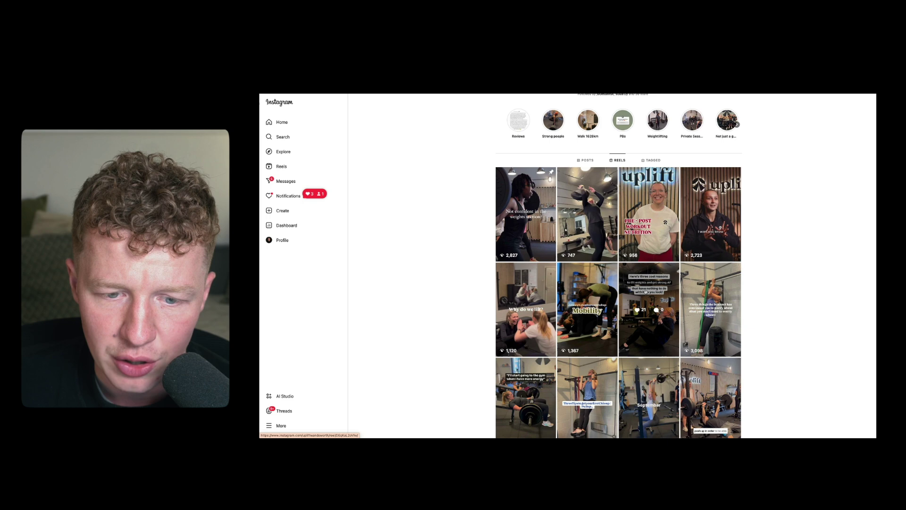
scroll(645, 291, "down", 3)
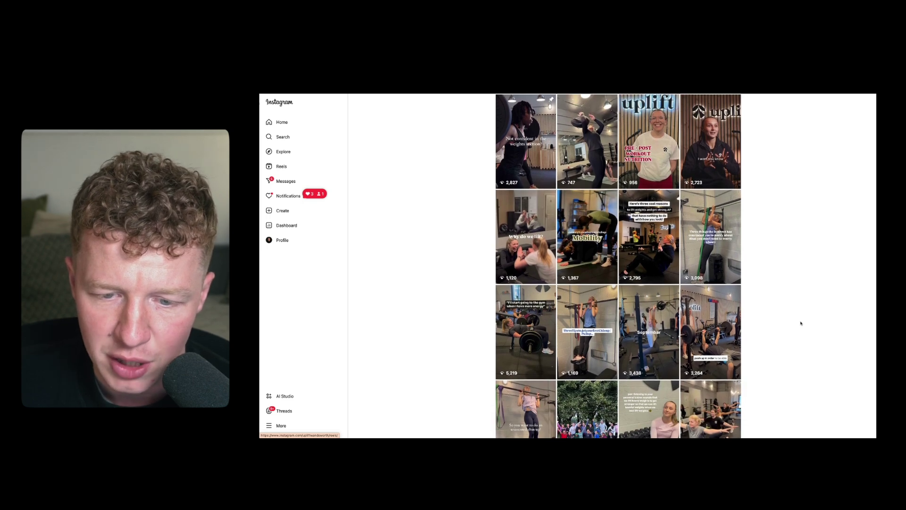
scroll(800, 324, "down", 2)
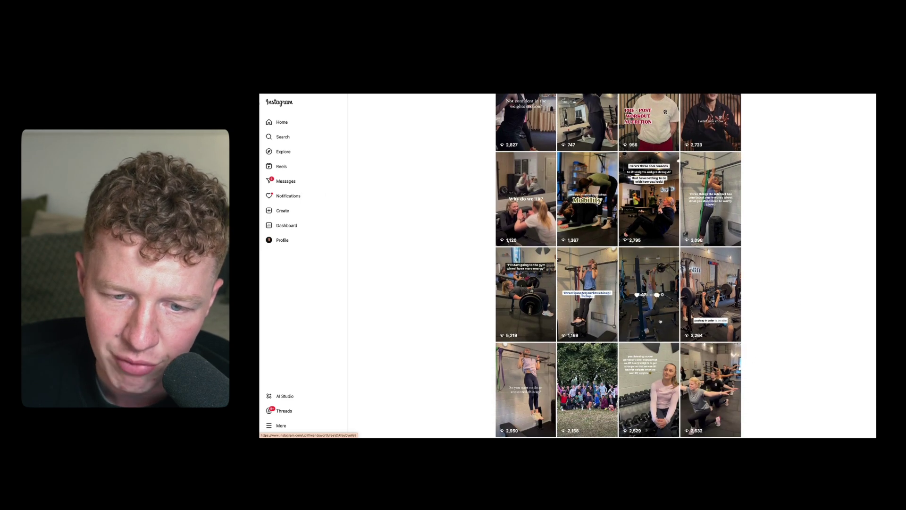
scroll(647, 253, "down", 1)
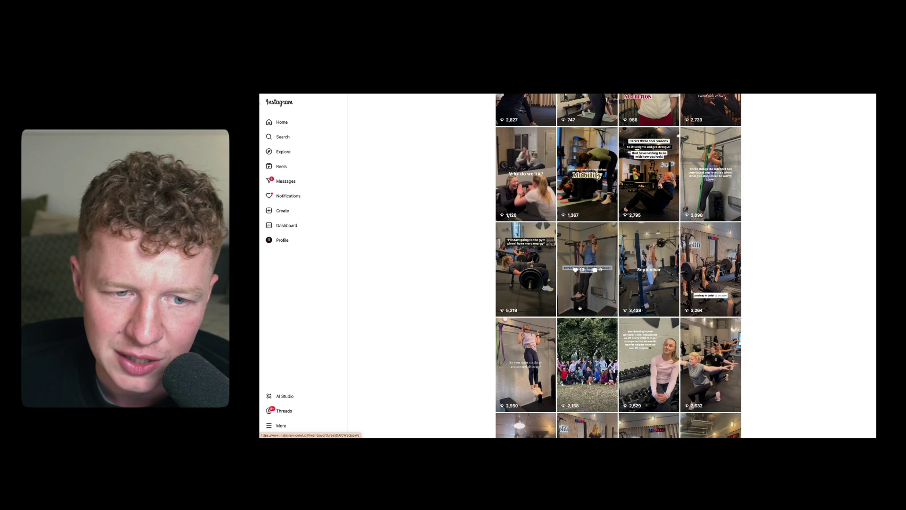
scroll(790, 308, "down", 5)
scroll(704, 311, "down", 2)
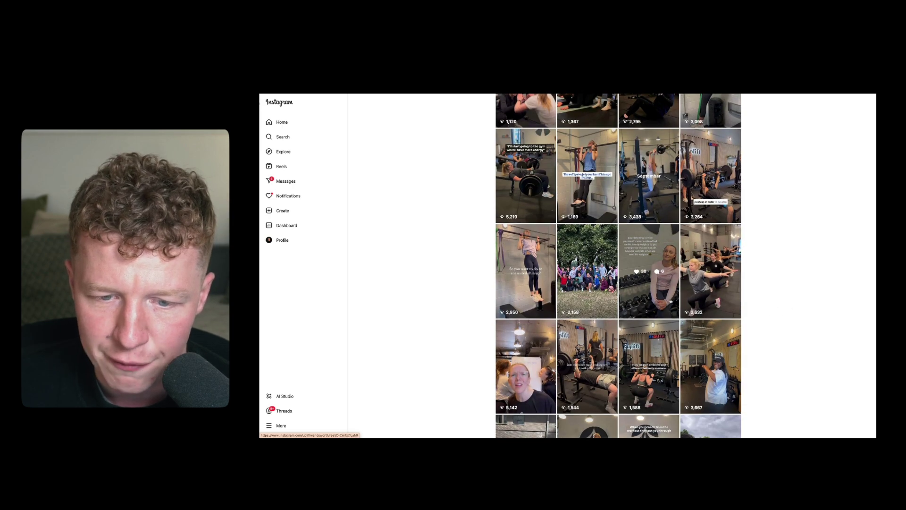
scroll(703, 311, "down", 3)
scroll(762, 282, "up", 10)
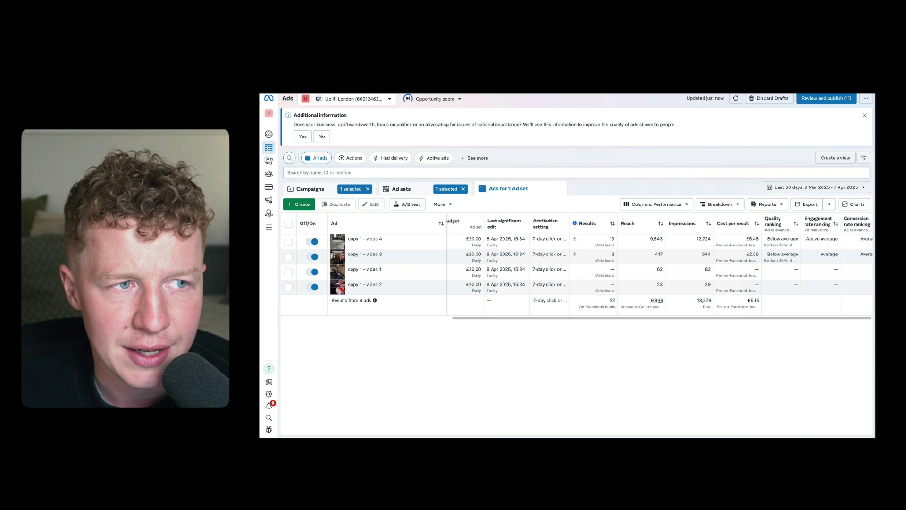
- Check copy 1 - video 4's performance chart, then preview all four video ads together
left_click(655, 239)
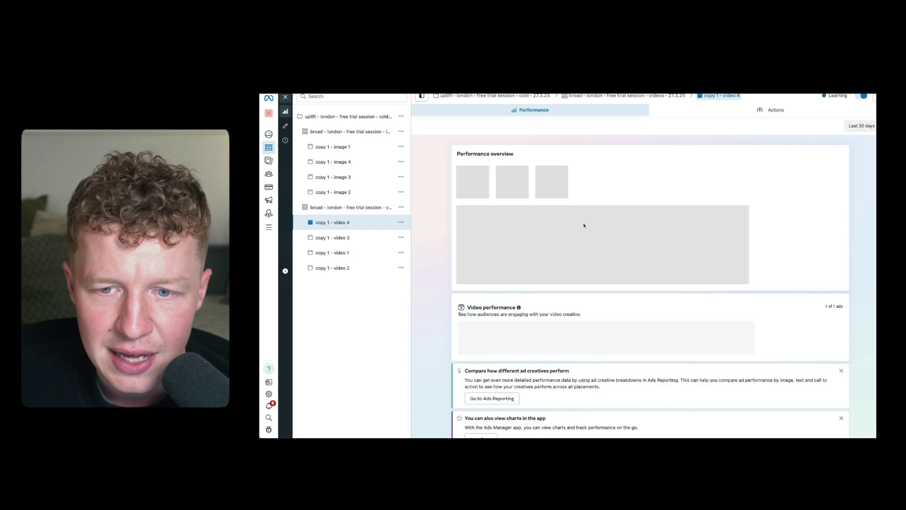
left_click(422, 97)
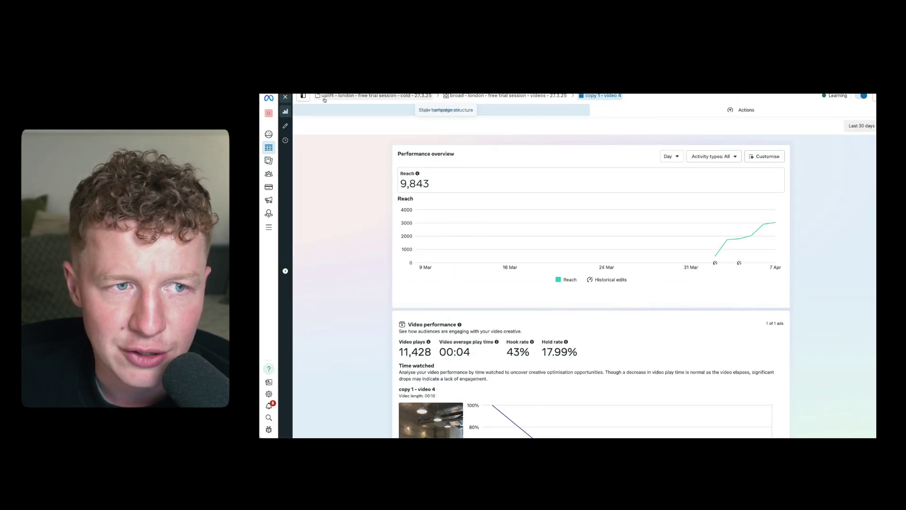
left_click(285, 96)
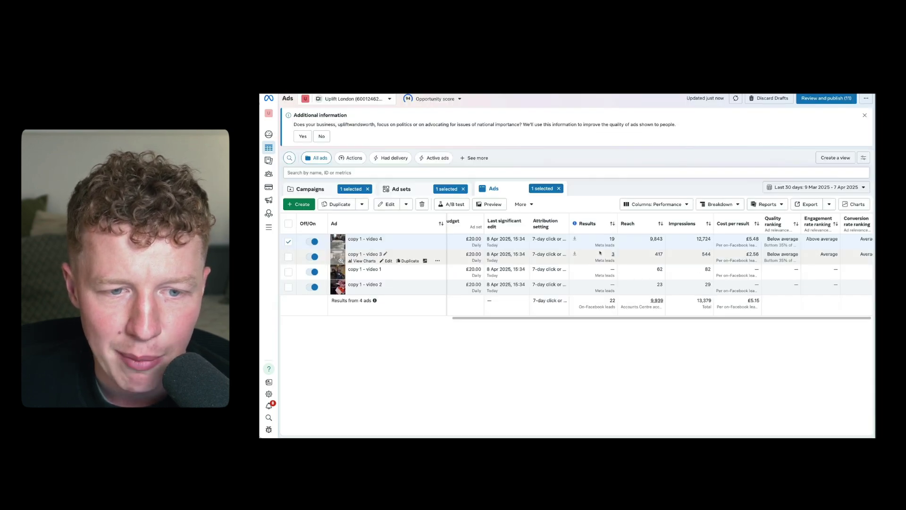
left_click(288, 223)
left_click(490, 204)
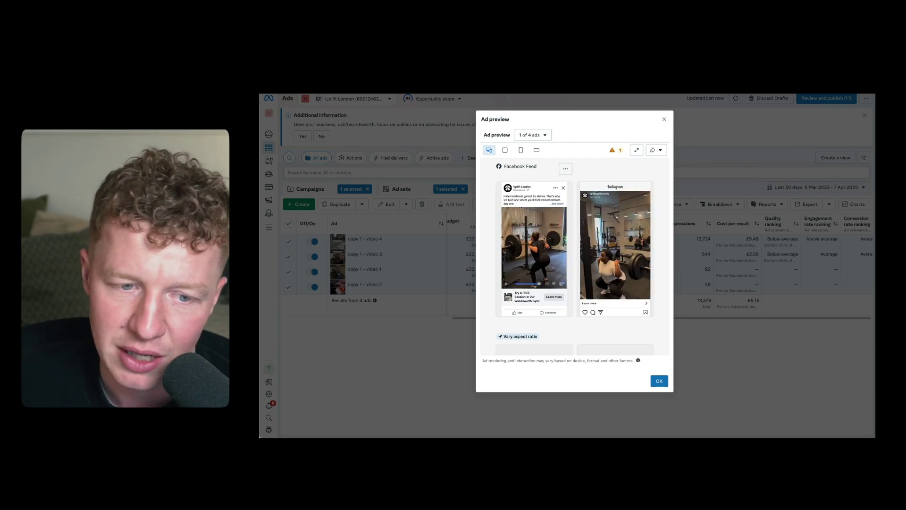
- Check copy 1 - video 3's performance chart and preview that ad
left_click(706, 244)
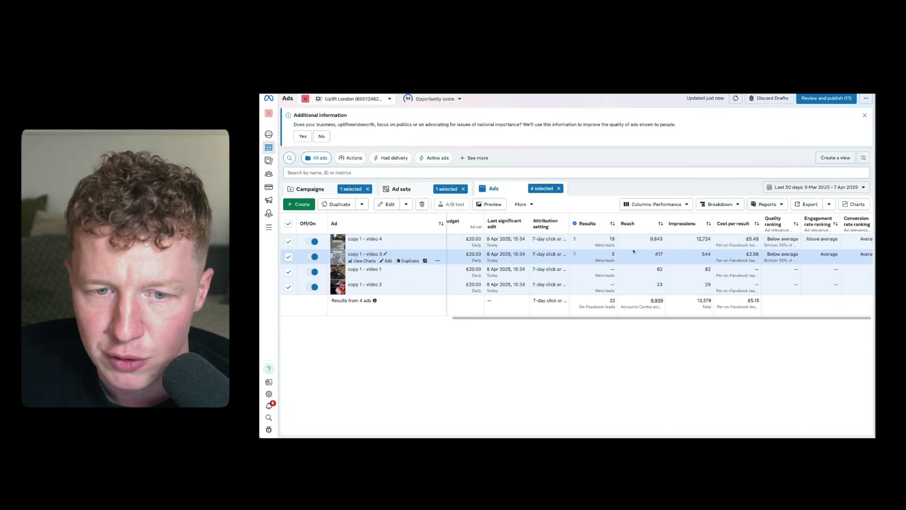
left_click(363, 260)
left_click(285, 97)
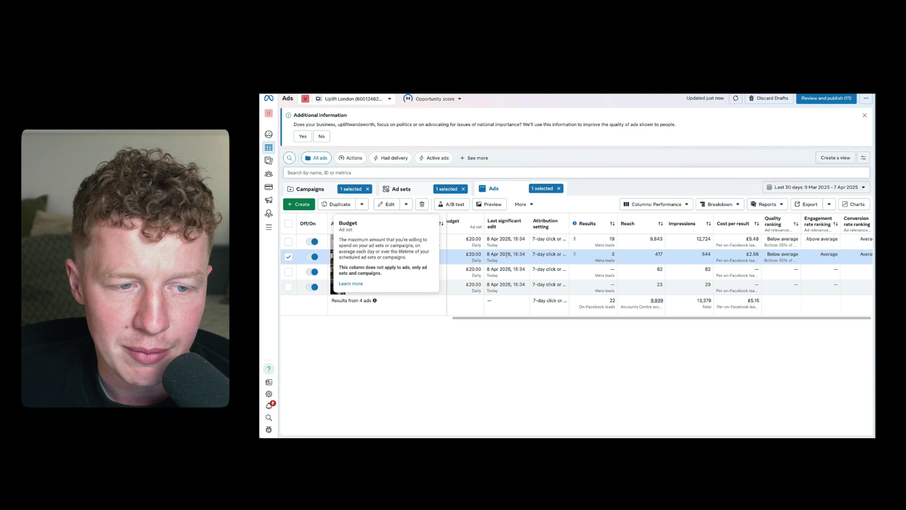
left_click(338, 255)
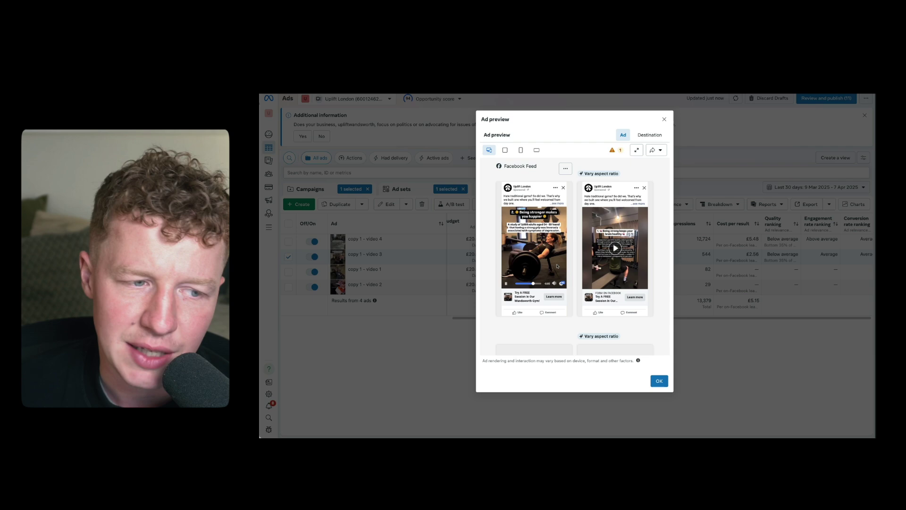
- Preview the copy 1 - video 2 ad on its own, then return to the ads table
left_click(431, 253)
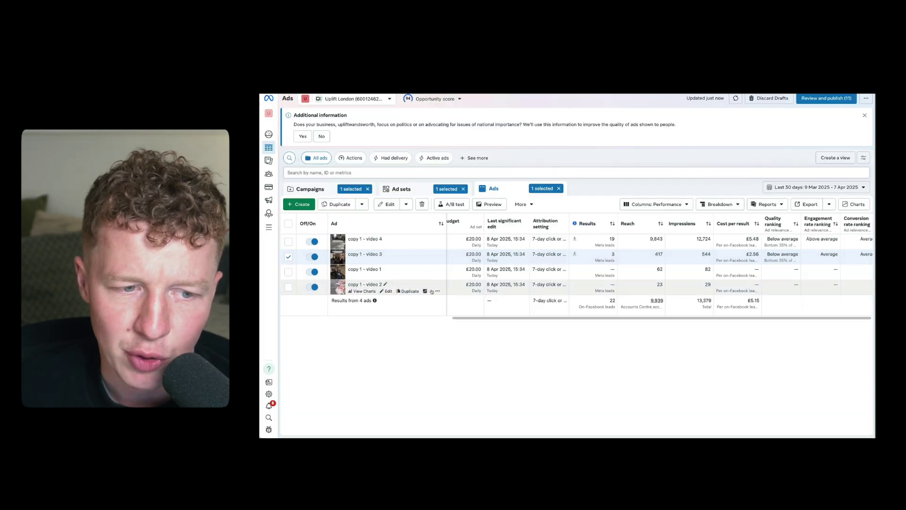
left_click(432, 283)
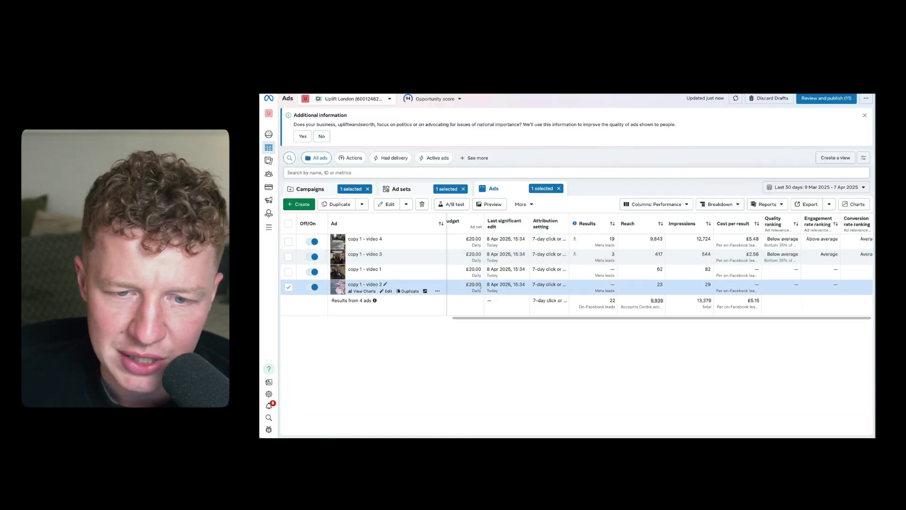
left_click(490, 204)
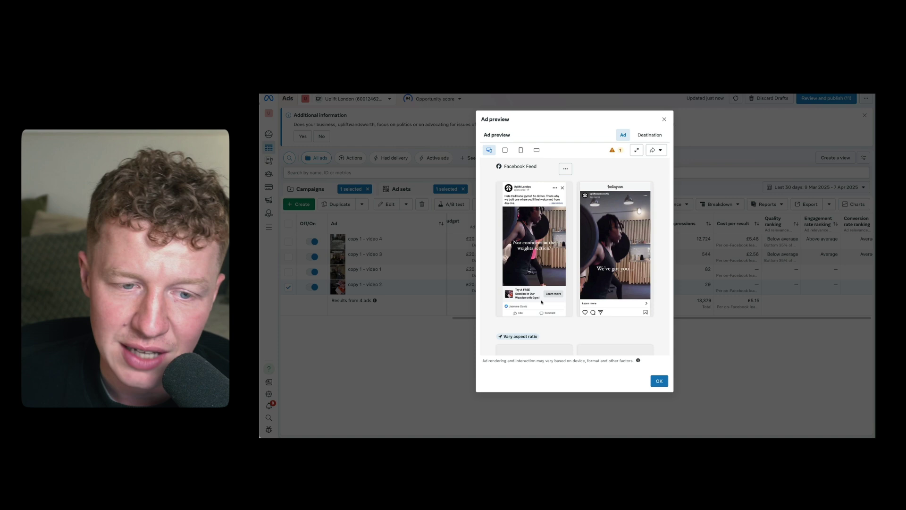
left_click(724, 240)
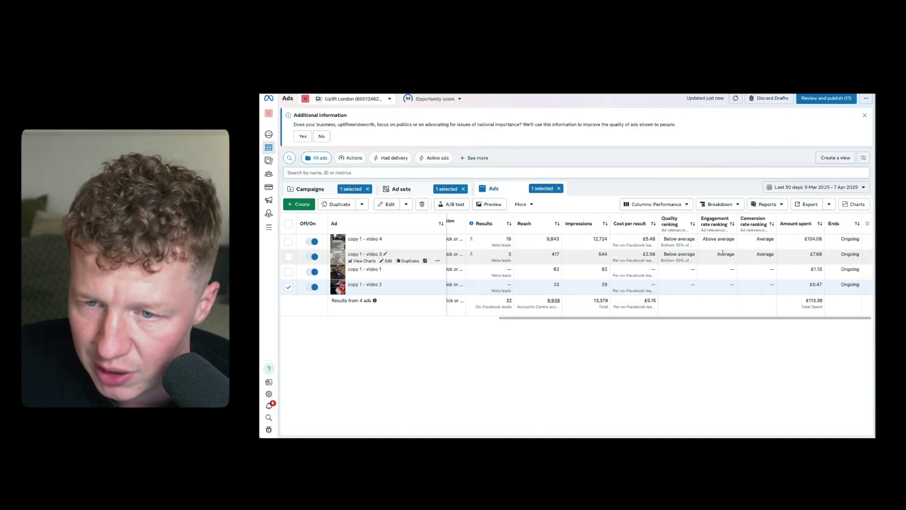
scroll(723, 252, "left", 10)
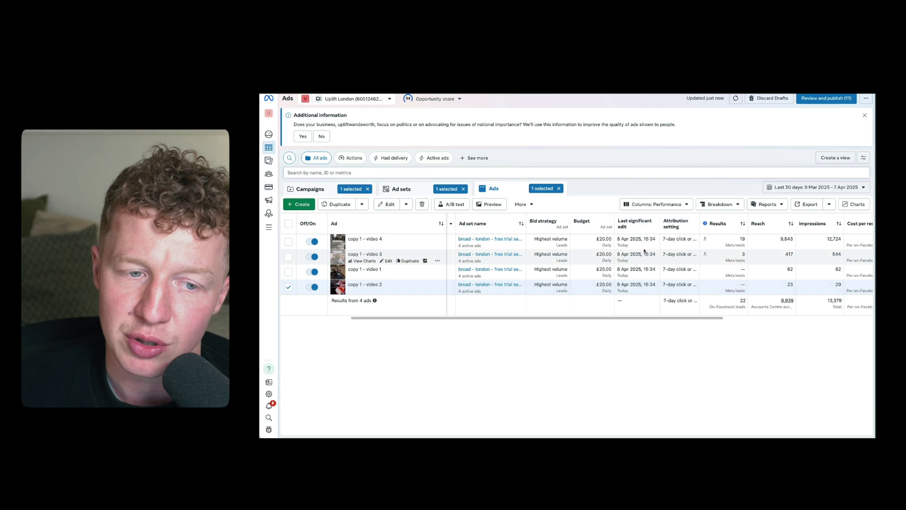
scroll(644, 250, "left", 5)
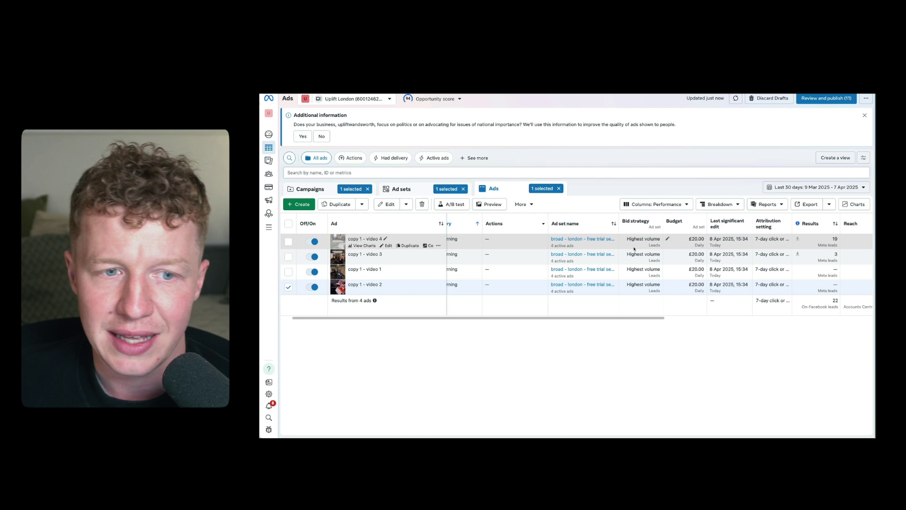
left_click(351, 100)
left_click(490, 169)
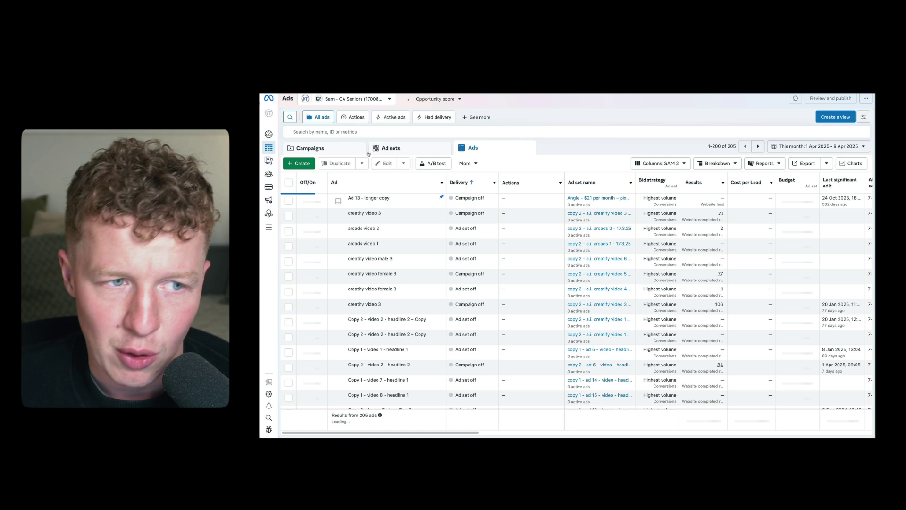
- Open the scaling campaign's ad sets ranked by results, highest first
left_click(331, 149)
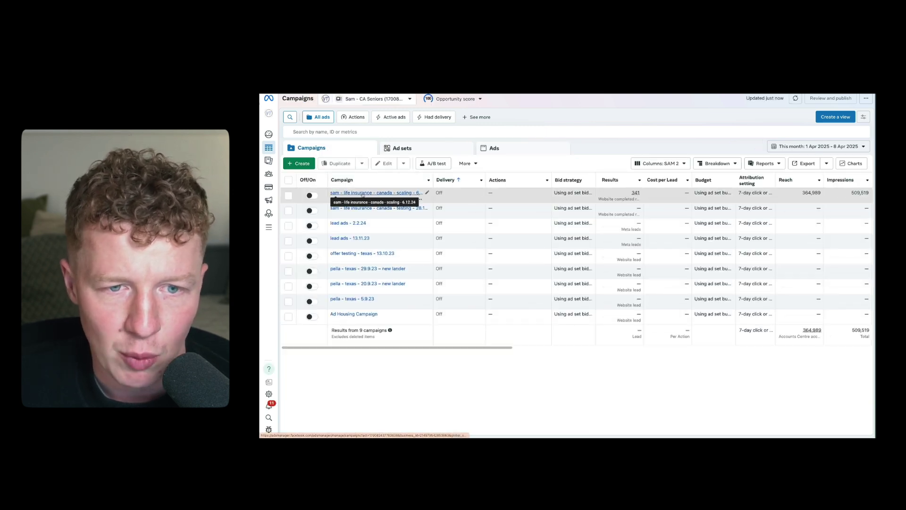
left_click(361, 193)
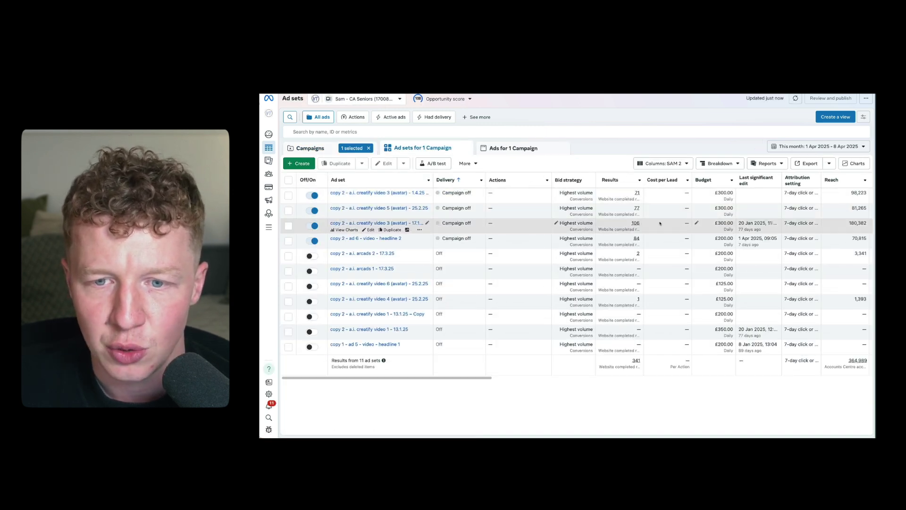
left_click(640, 180)
left_click(657, 207)
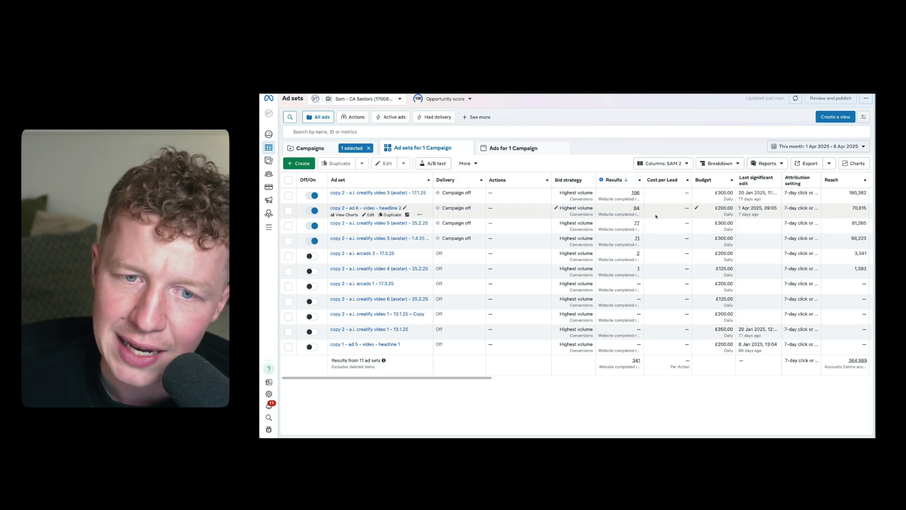
left_click(346, 199)
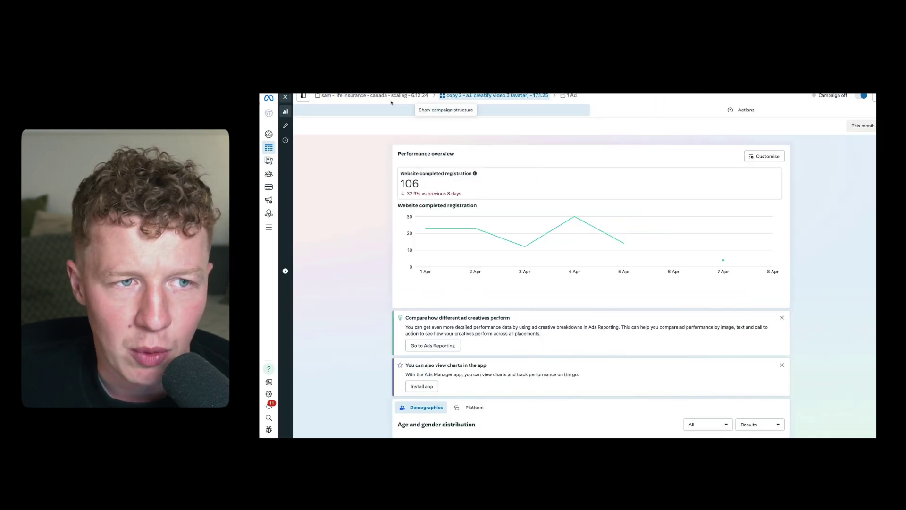
left_click(303, 96)
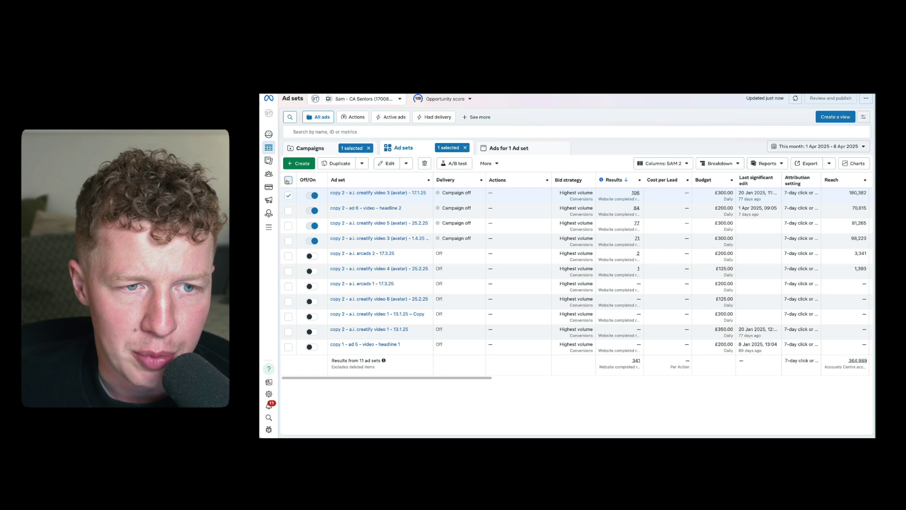
- Show the ads from all 11 ad sets, ranked by results, highest first
left_click(288, 179)
left_click(509, 148)
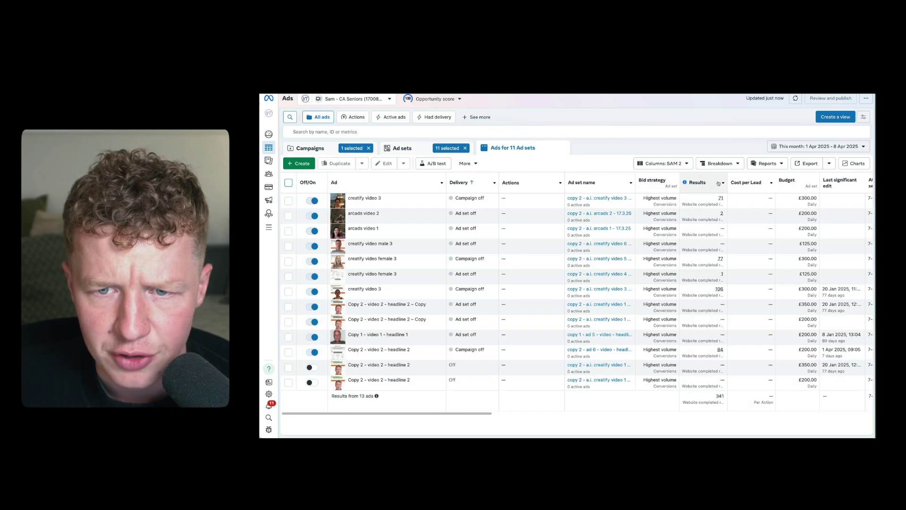
left_click(722, 183)
left_click(743, 209)
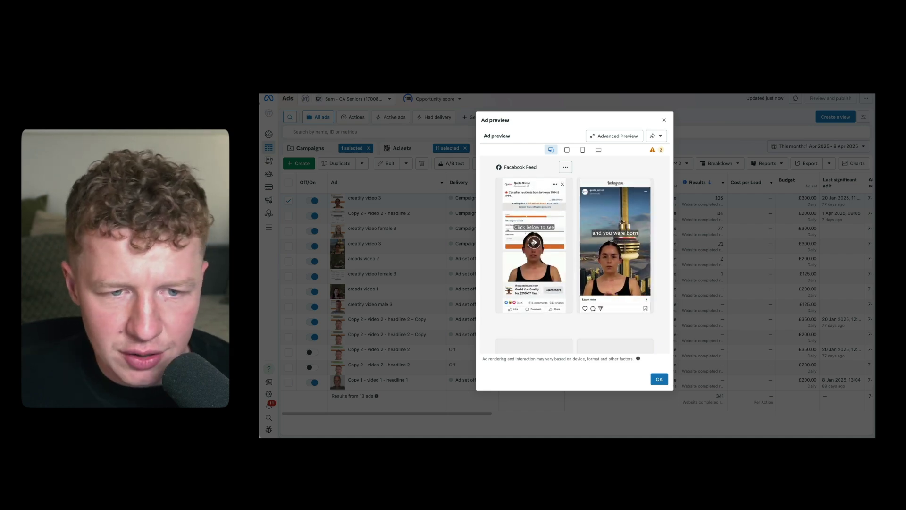
- Play the top ad's Feed preview, then preview Copy 2 - video 2 - headline 2 and creatify video female 3
left_click(534, 242)
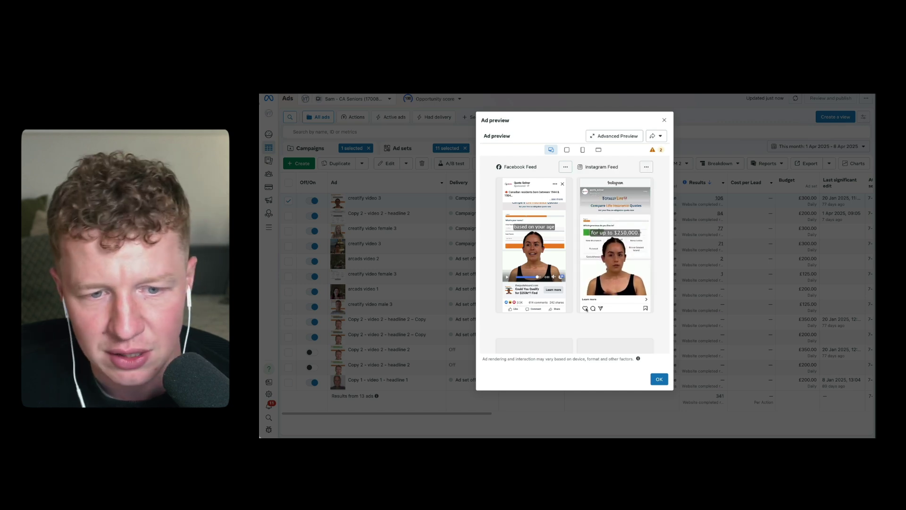
left_click(401, 215)
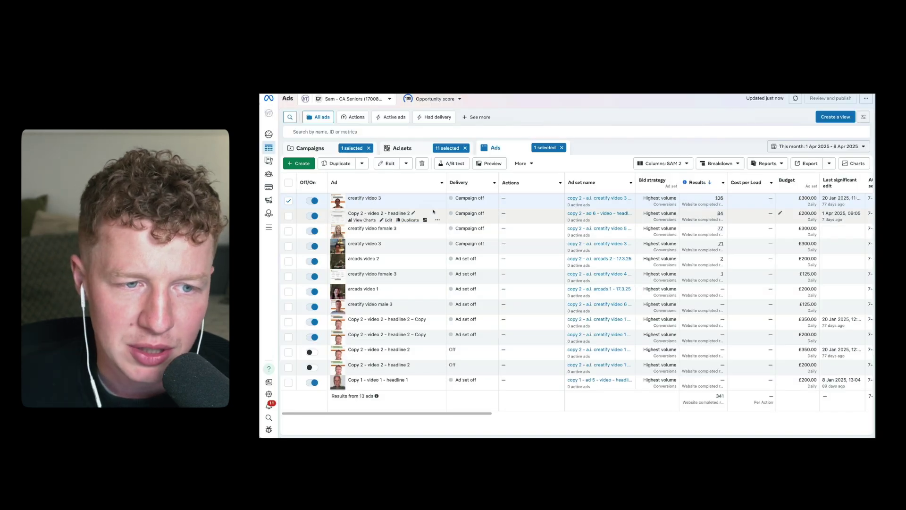
left_click(288, 216)
left_click(491, 163)
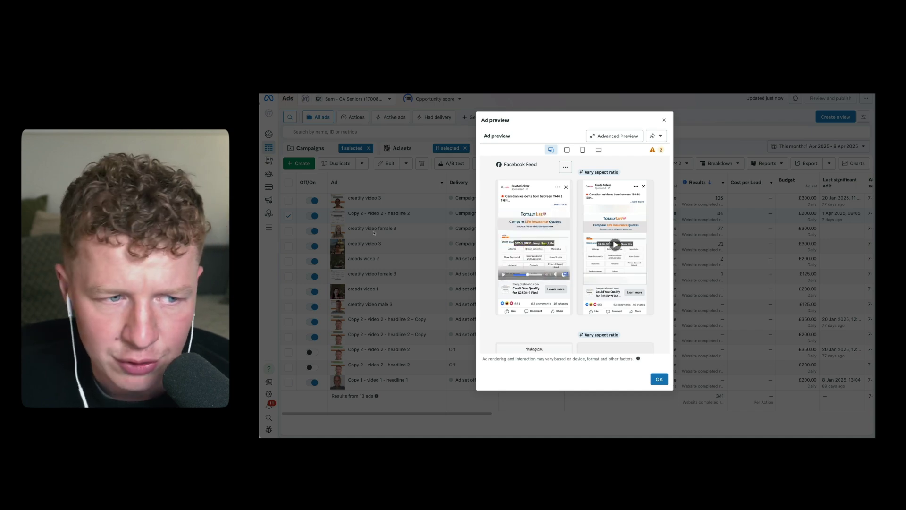
left_click(414, 222)
left_click(406, 230)
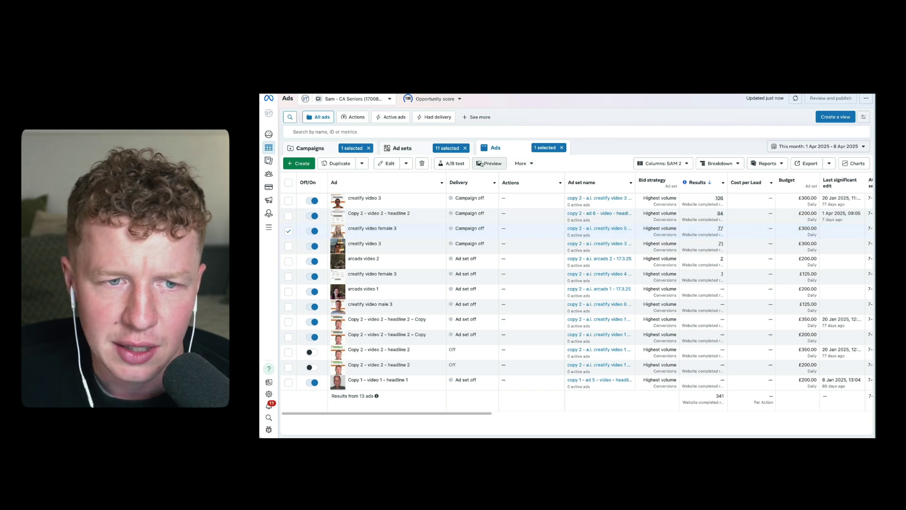
left_click(524, 163)
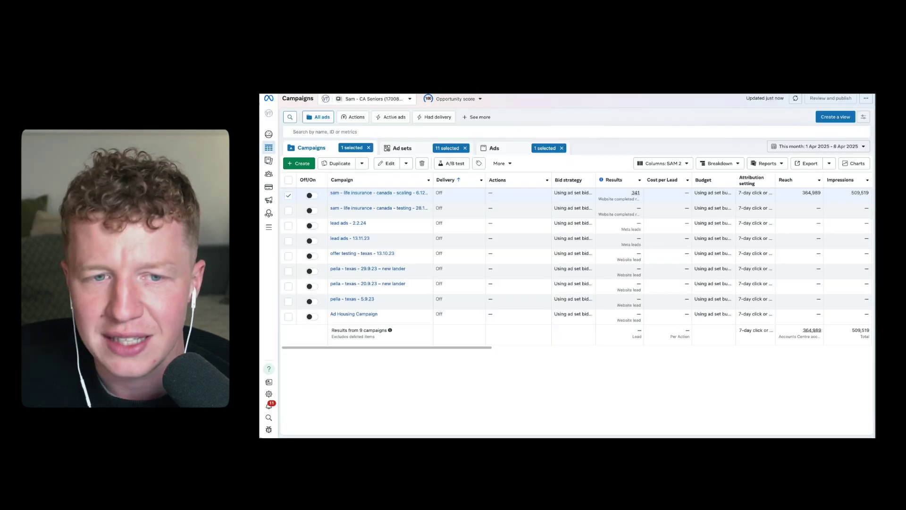
- Open a new Chrome tab and load the LeadFlo Agency Dashboard at app.leadflo.co
key("ctrl+t")
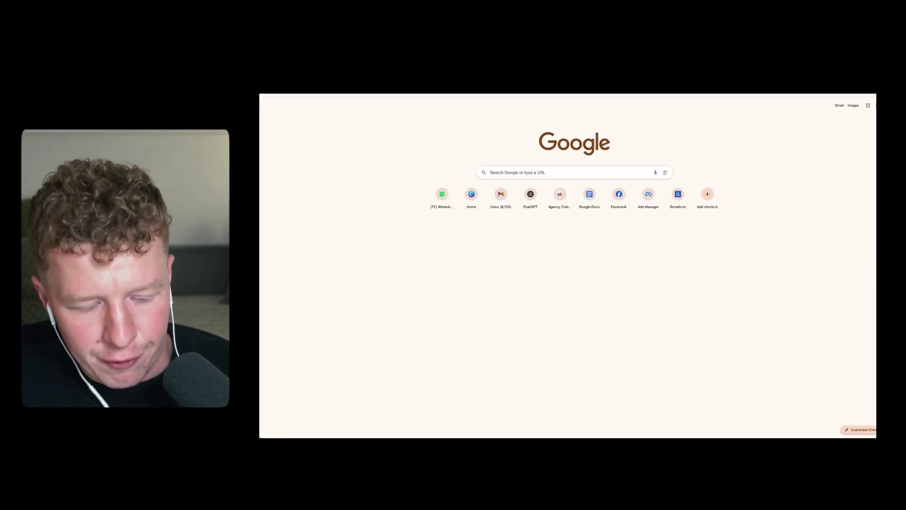
type("app")
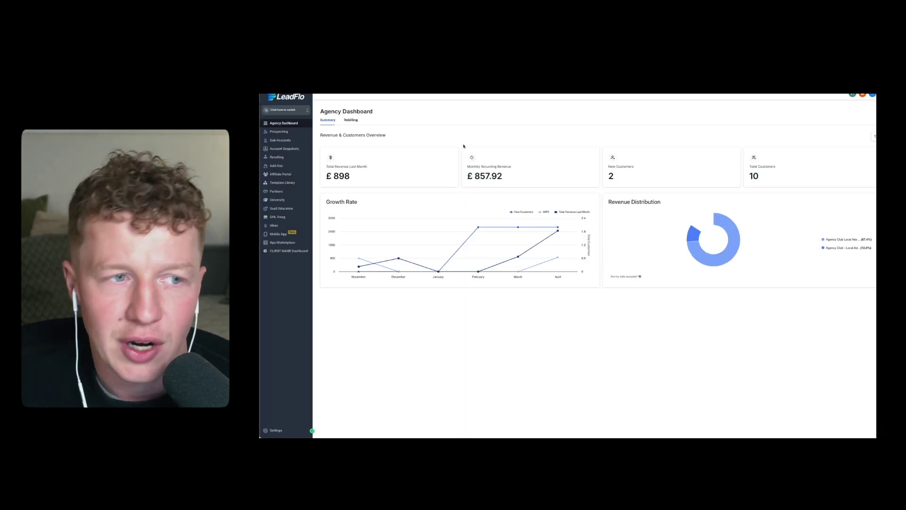
- Switch from the agency view into a client sub-account and show its three funnels
left_click(285, 110)
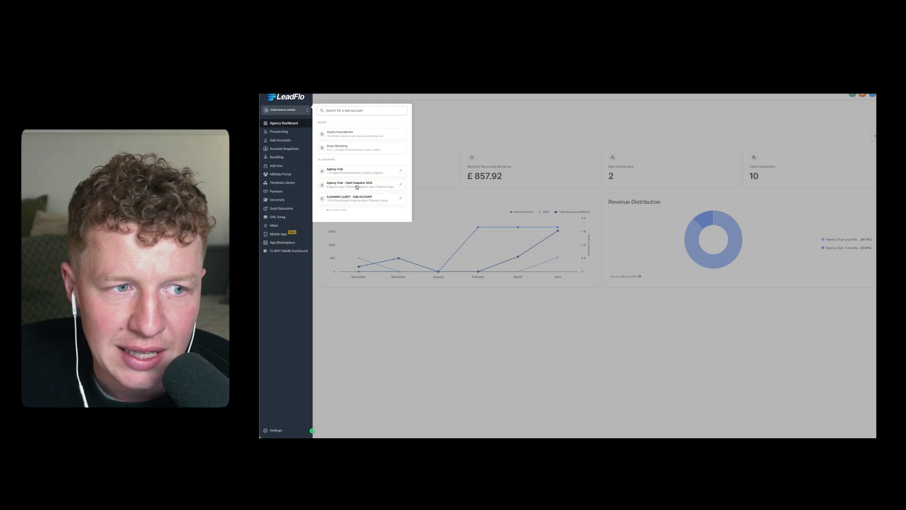
left_click(357, 184)
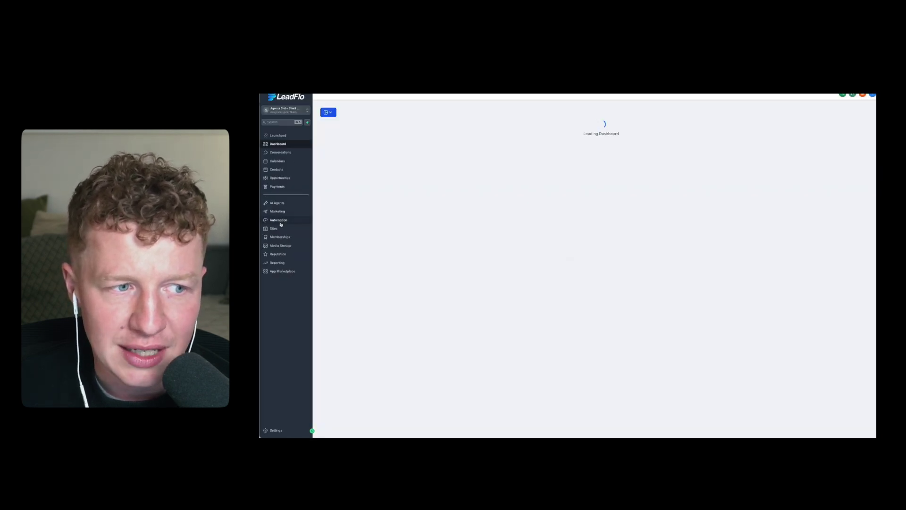
left_click(273, 228)
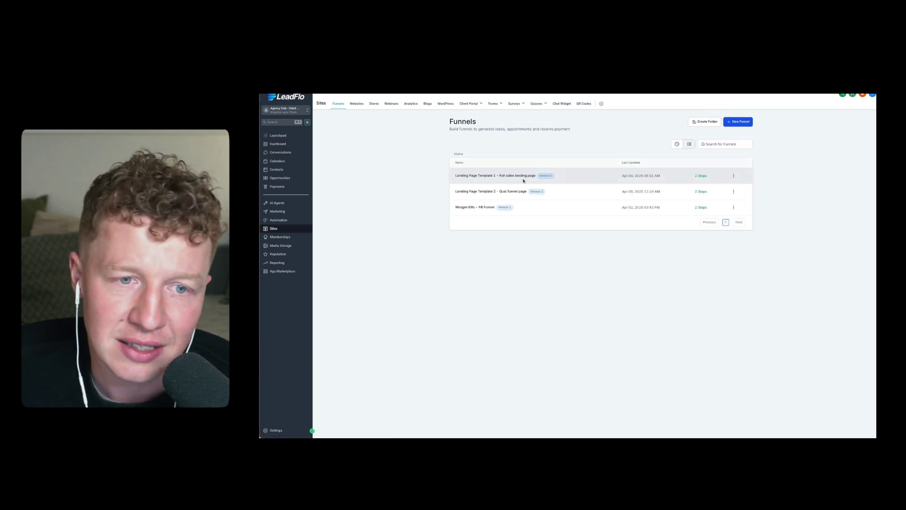
- Preview the Greenview landing page from Template 1, then open the Template 2 Quiz funnel's steps
left_click(590, 172)
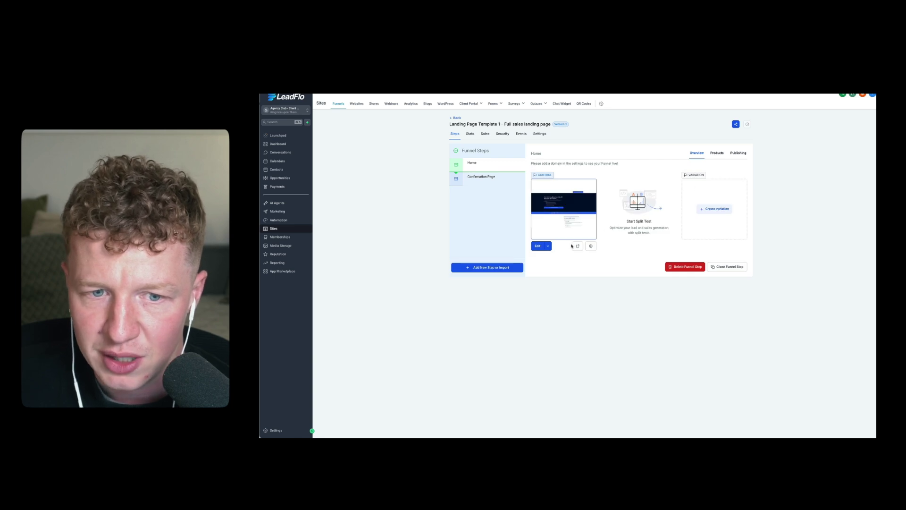
left_click(577, 246)
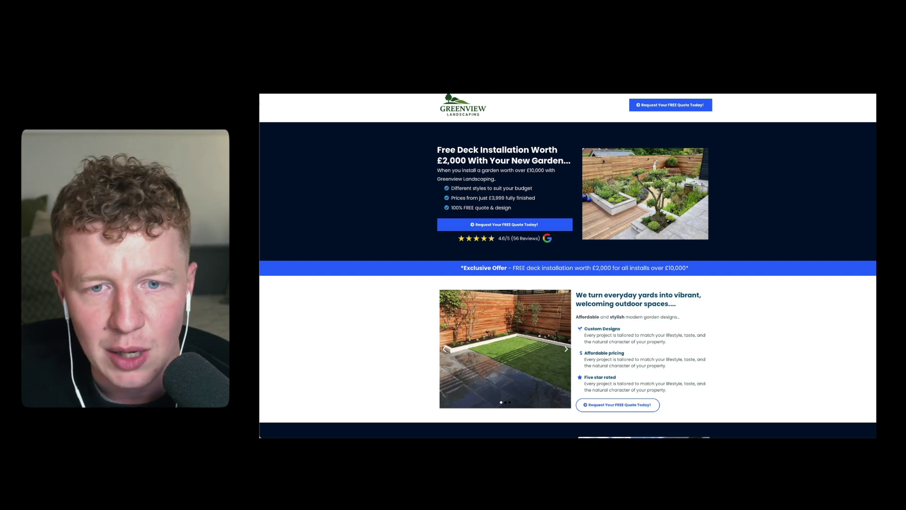
key("ctrl+w")
left_click(454, 120)
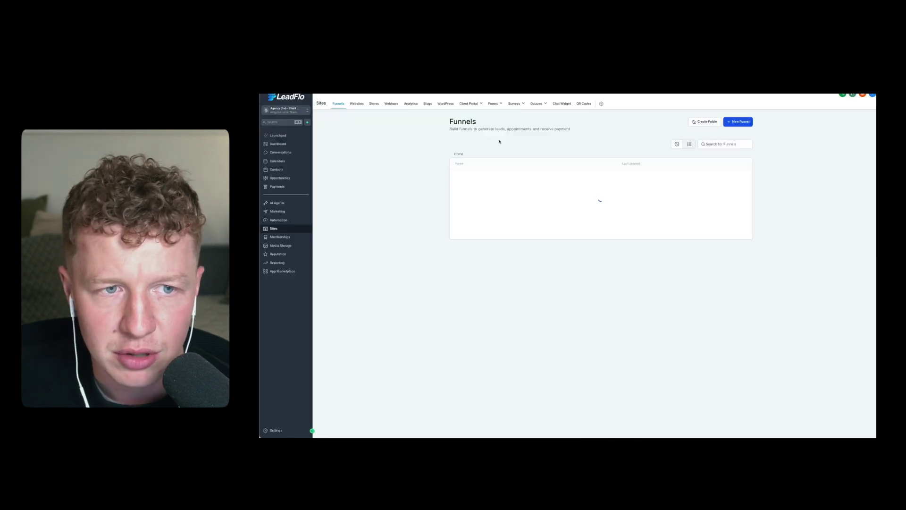
left_click(499, 198)
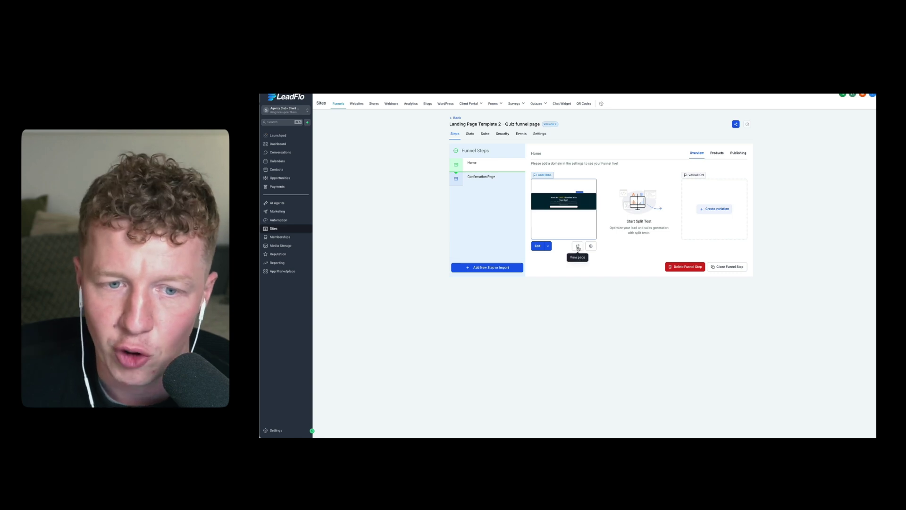
- Preview the roof quiz page, highlighting its hero heading, 'Why not find out for FREE' and 60-second quiz text
left_click(578, 247)
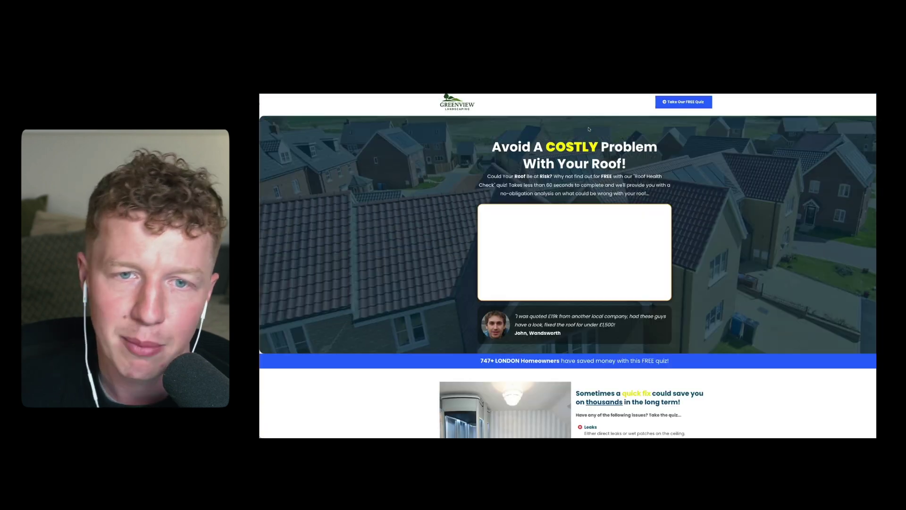
double_click(498, 141)
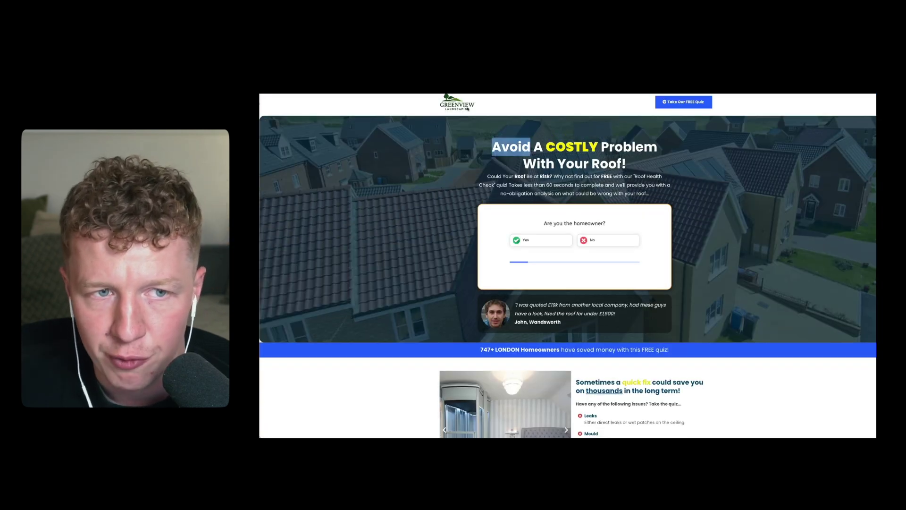
left_click_drag(490, 144, 626, 164)
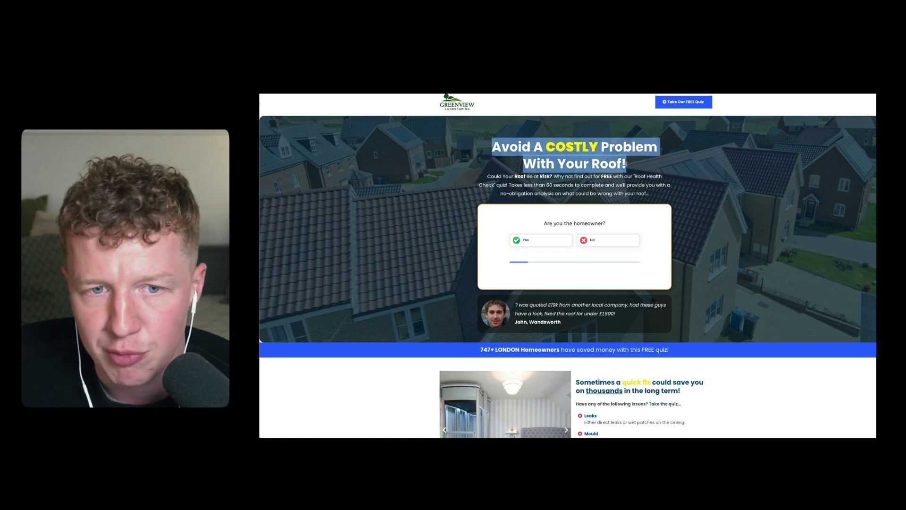
left_click(498, 177)
left_click_drag(487, 177, 633, 177)
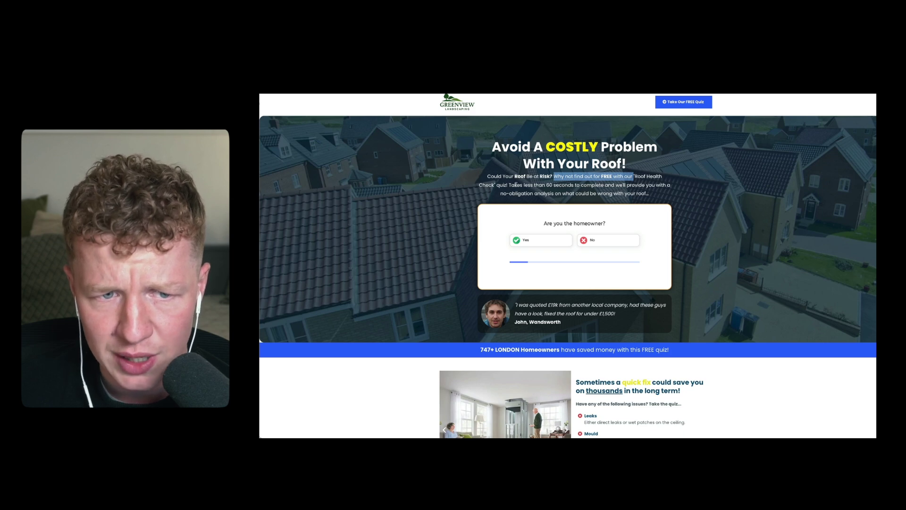
left_click_drag(509, 185, 651, 193)
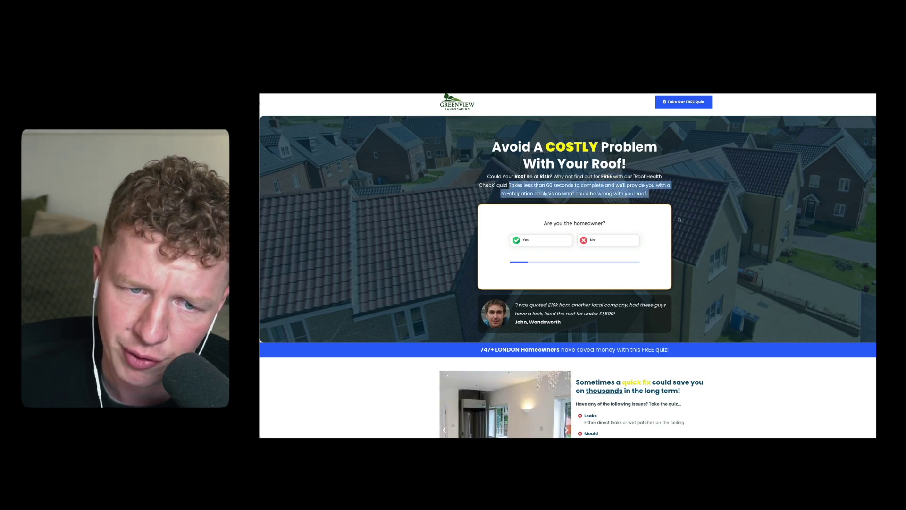
left_click(717, 199)
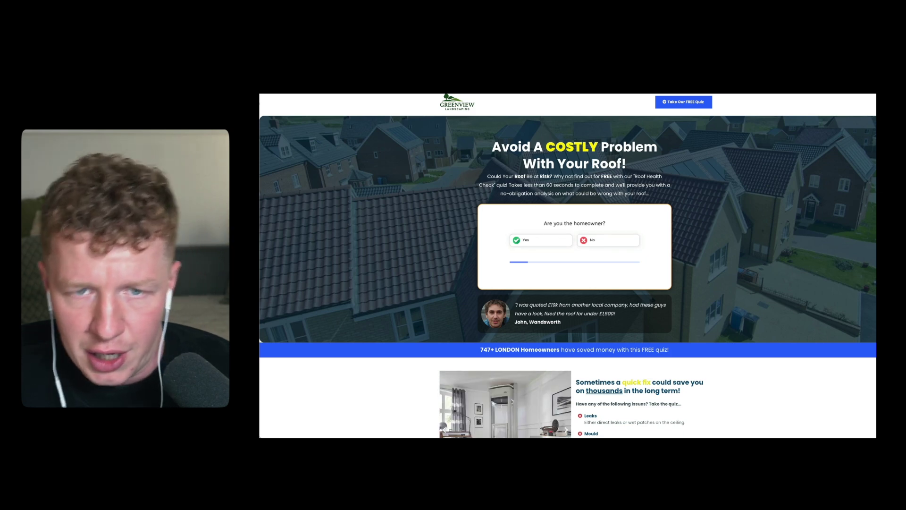
key("ctrl+t")
- Load the Growform website and scroll through its Templates gallery of form designs
type("grow")
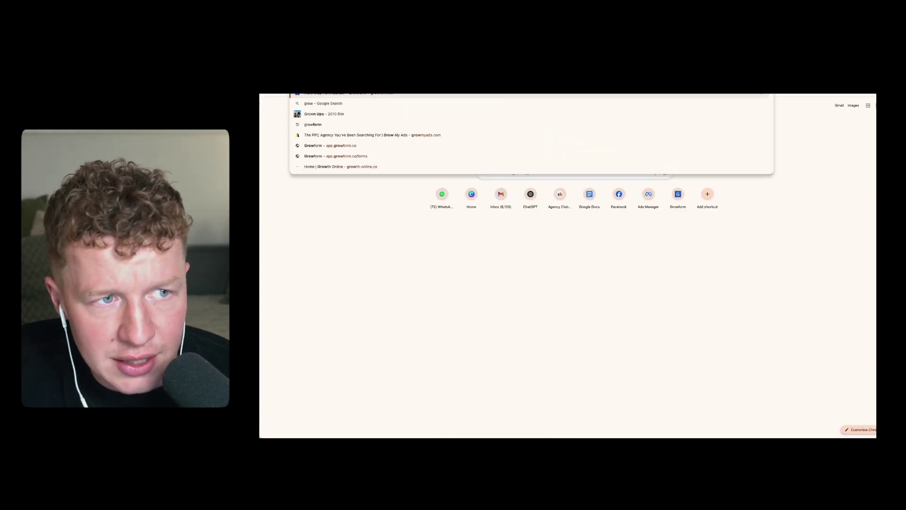
key("Return")
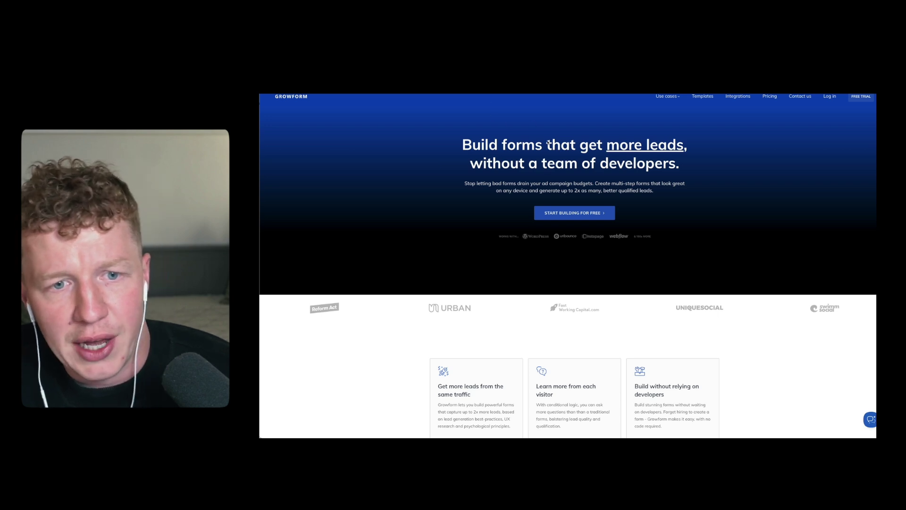
left_click(702, 97)
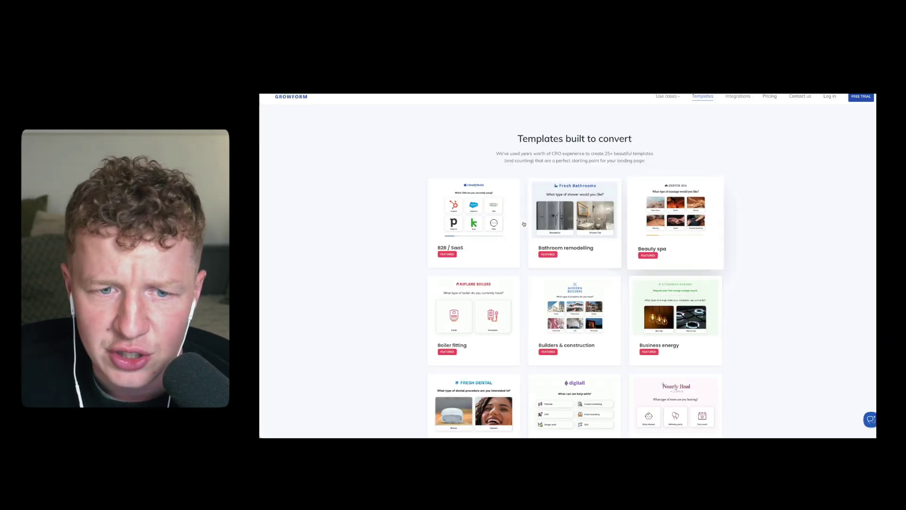
scroll(536, 248, "down", 3)
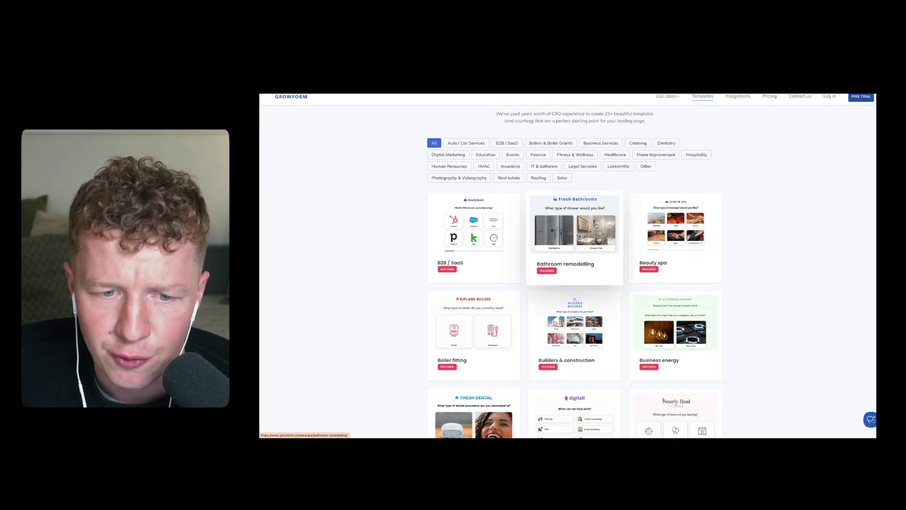
scroll(618, 178, "up", 4)
scroll(618, 178, "down", 1)
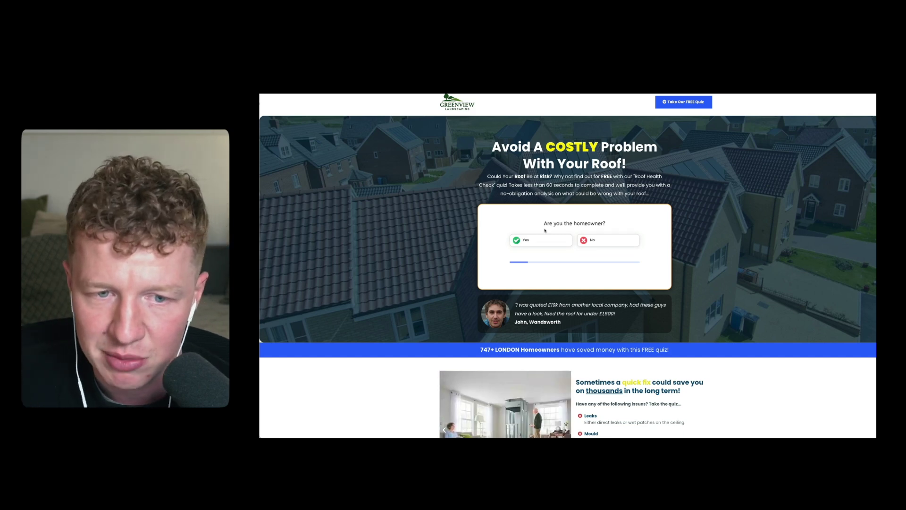
- Answer the roof quiz: homeowner yes, roof under 5 years, roof problems, last inspection, home type
left_click(535, 240)
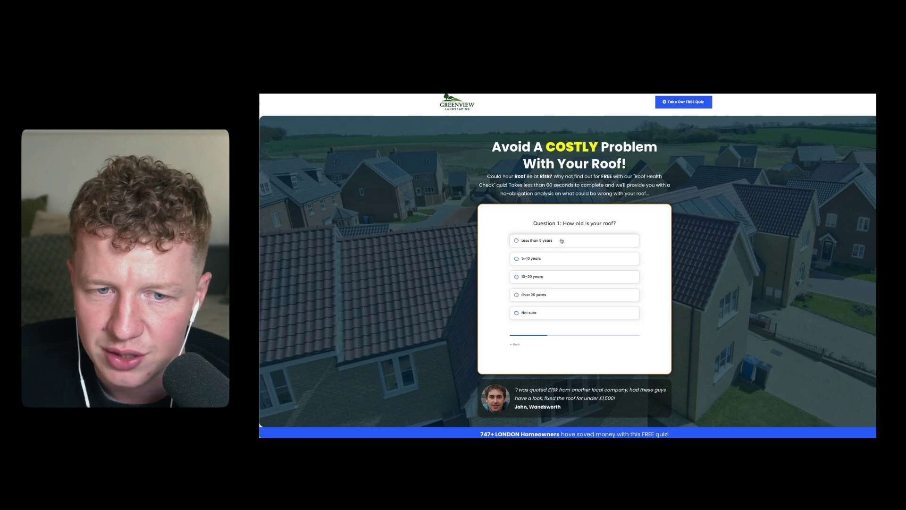
left_click(562, 241)
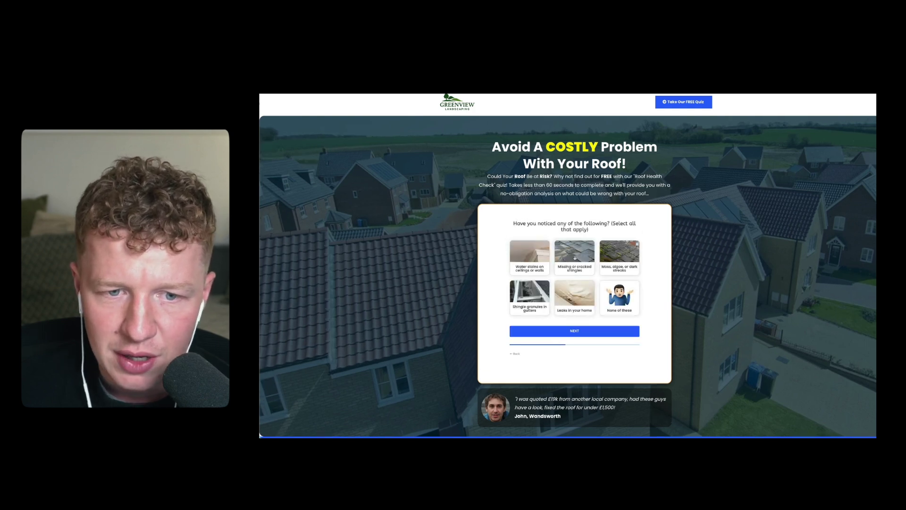
left_click(573, 255)
left_click(619, 255)
left_click(619, 298)
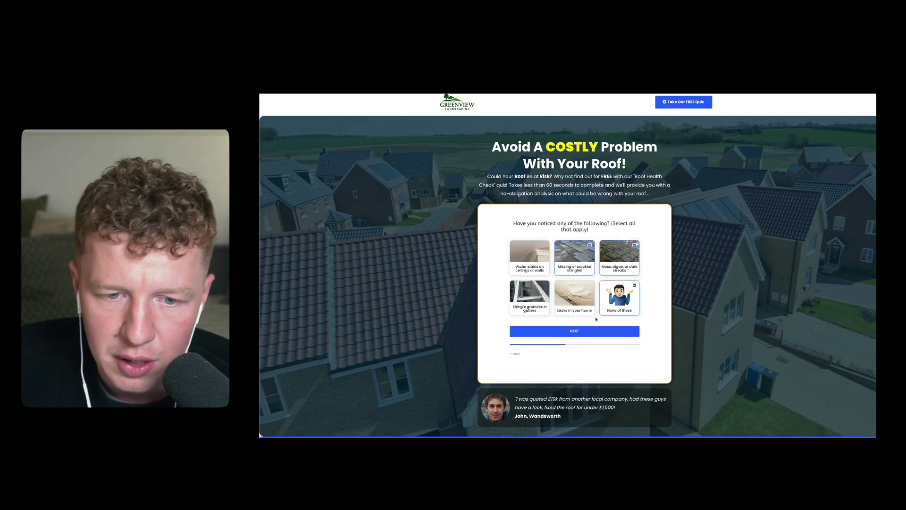
left_click(589, 331)
left_click(534, 258)
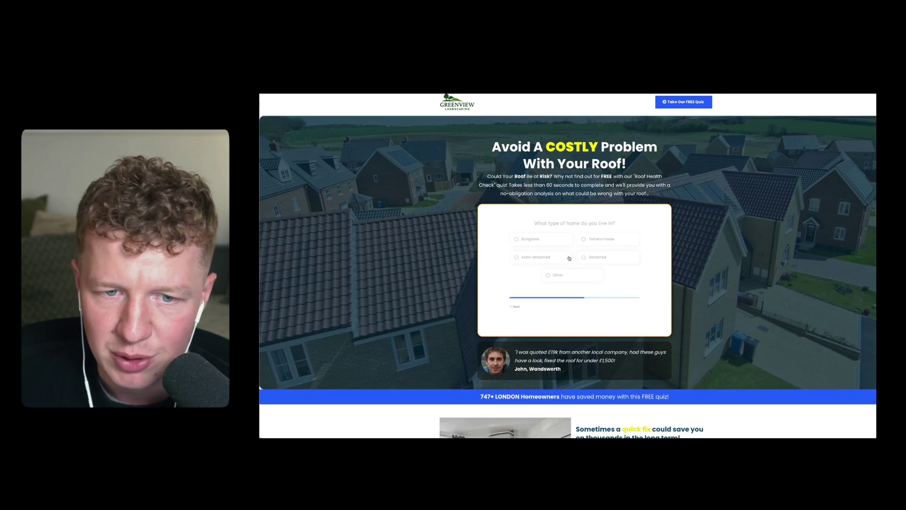
left_click(596, 239)
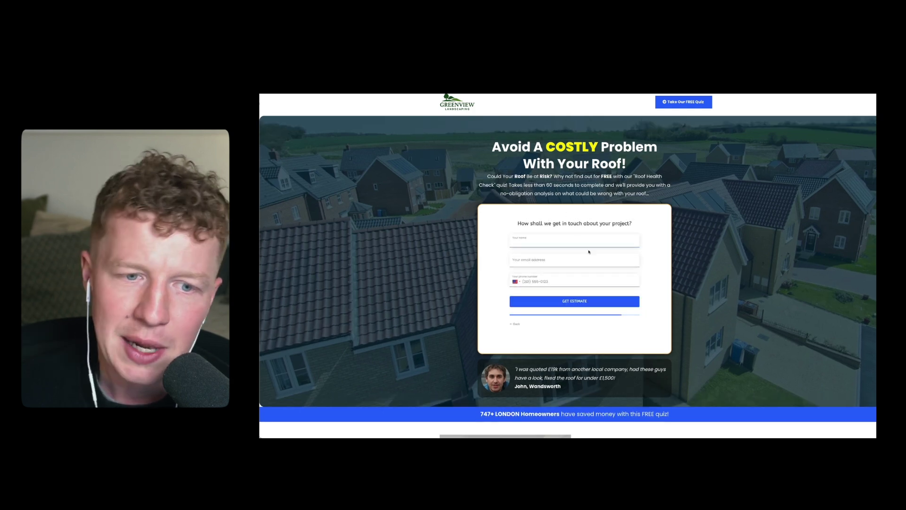
- Try out the email address and name fields on the quiz's contact-details form
left_click(559, 257)
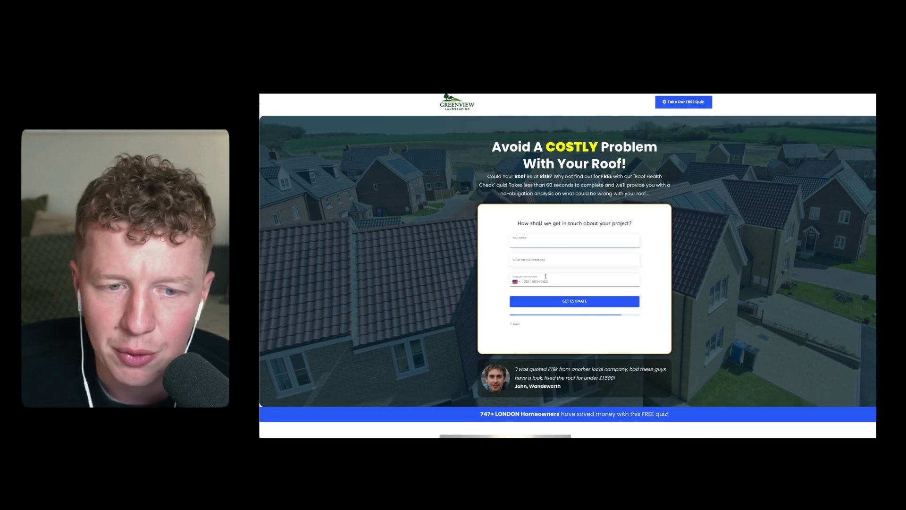
left_click(532, 236)
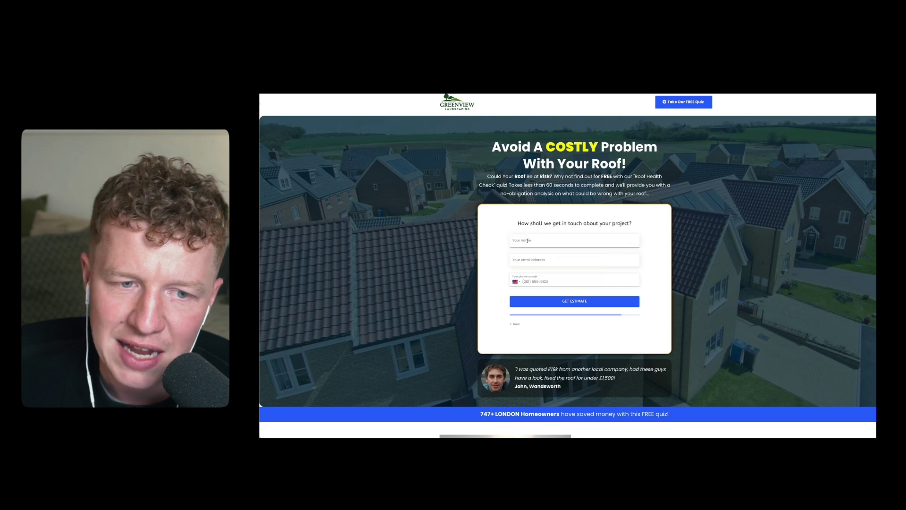
left_click(539, 228)
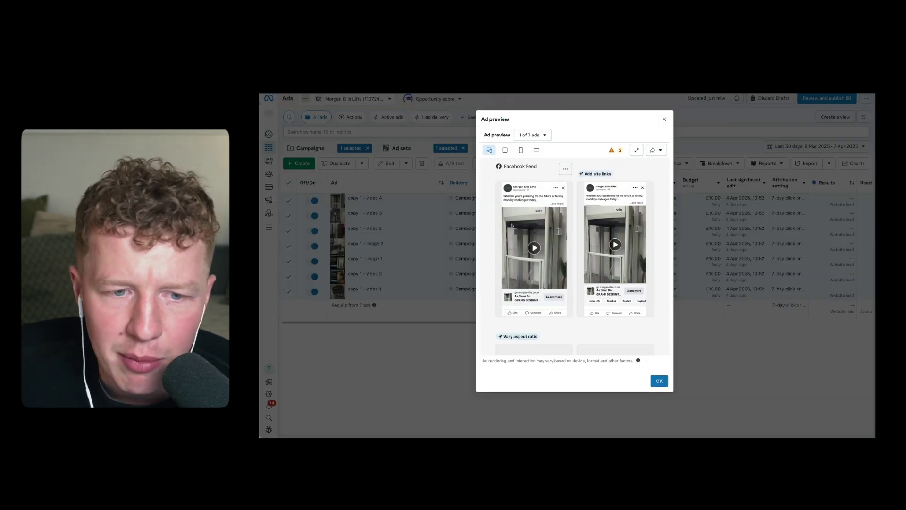
- Play the first lift ad video, then preview ads 2, 3, 5 and 6, playing ad 6's video
left_click(527, 244)
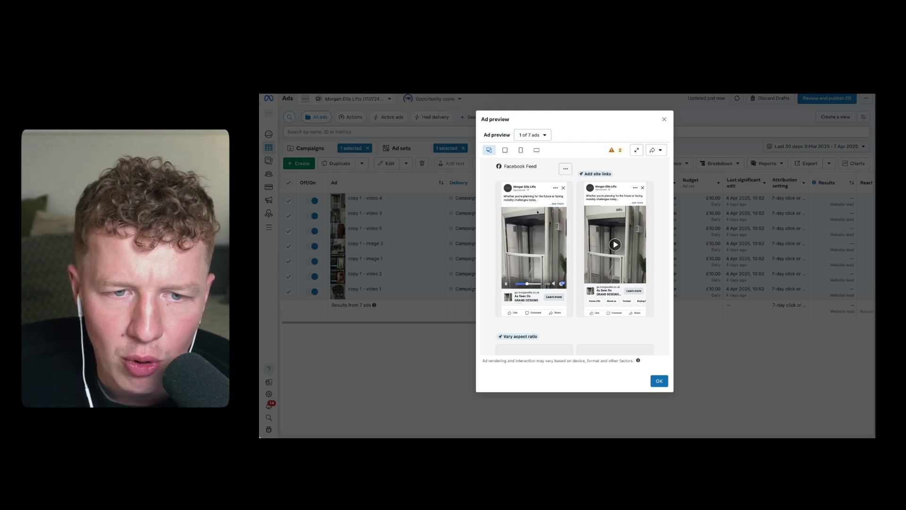
left_click(526, 137)
left_click(530, 164)
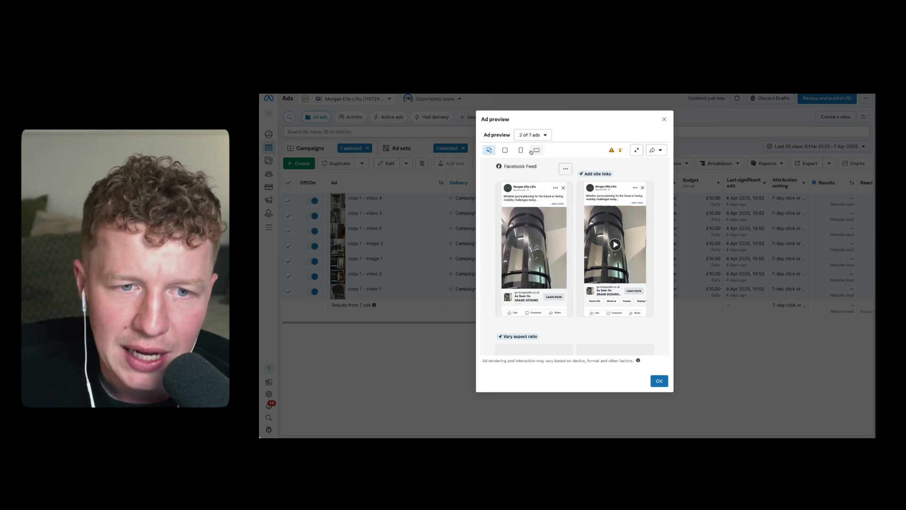
left_click(532, 135)
left_click(529, 175)
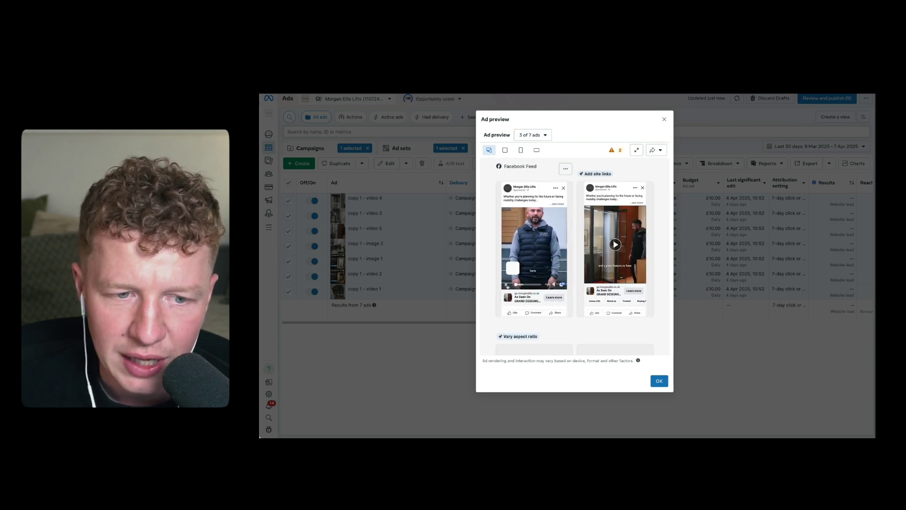
left_click(532, 134)
left_click(528, 198)
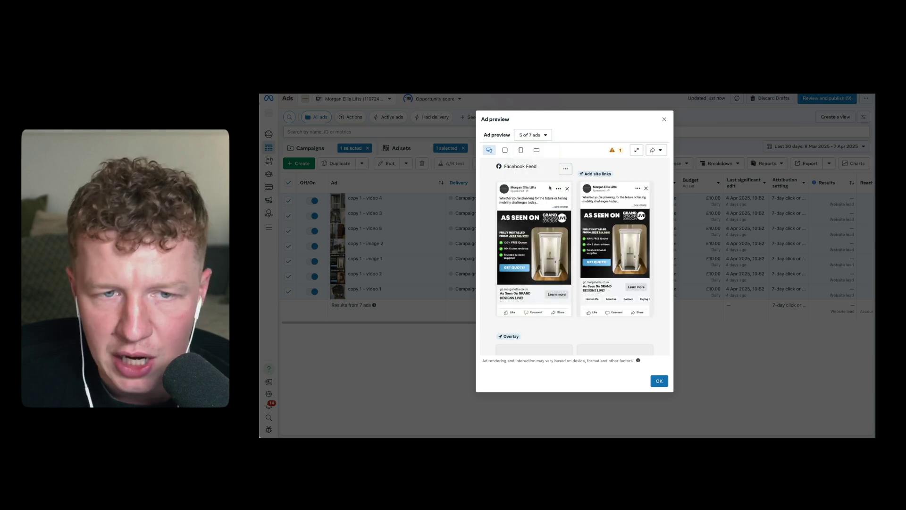
left_click(532, 135)
left_click(531, 214)
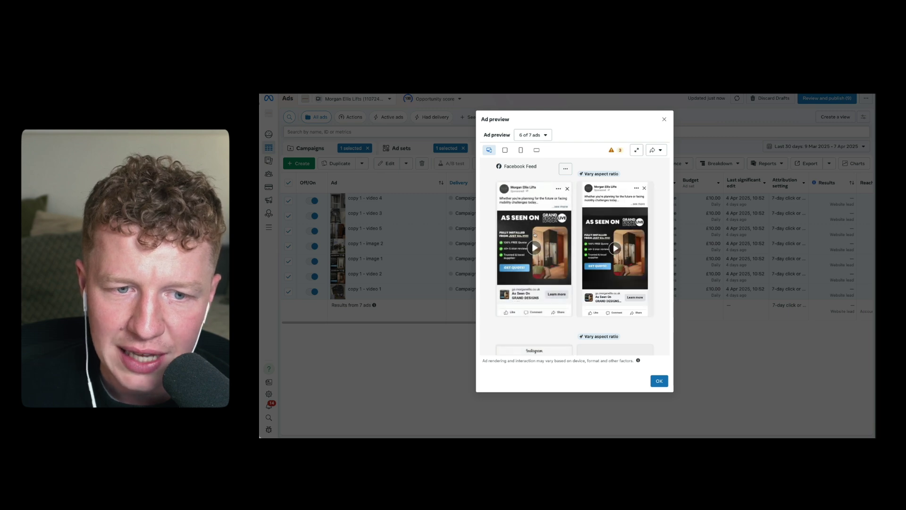
left_click(535, 235)
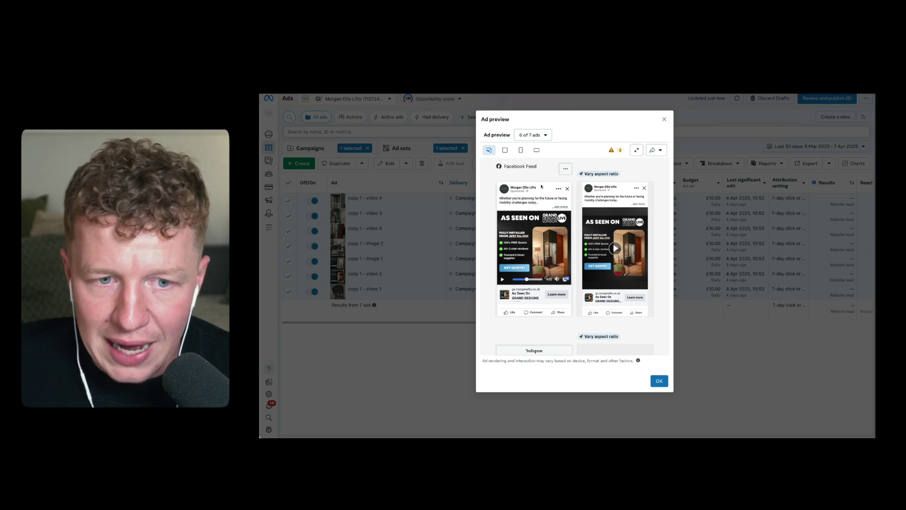
- Preview only the copy 1 - image 1 ad, then close its preview
key("Escape")
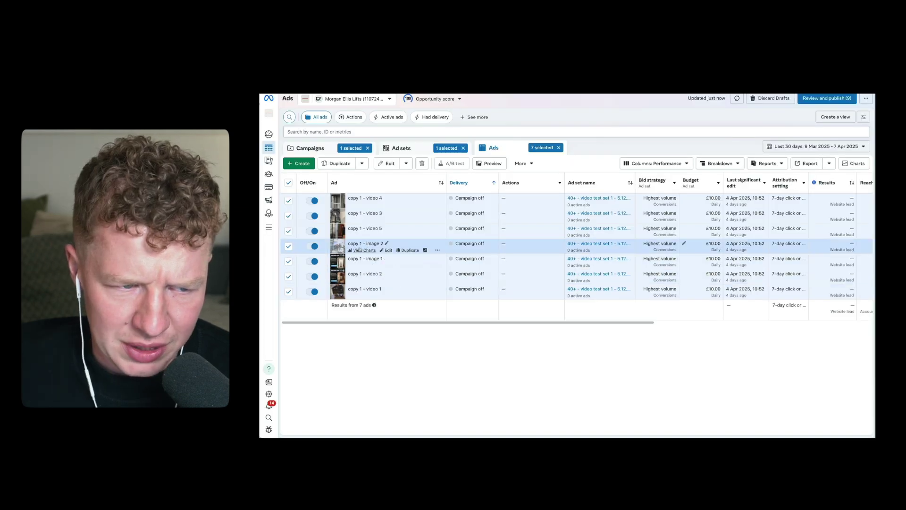
left_click(358, 264)
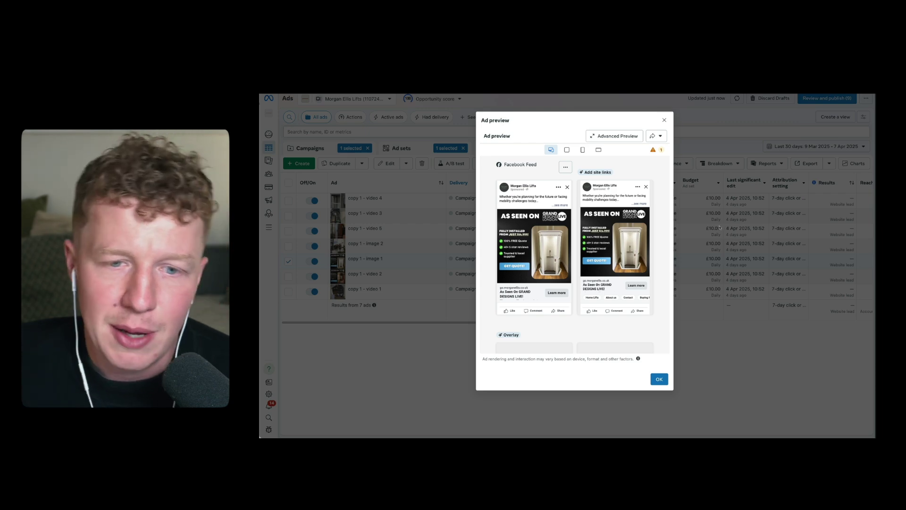
left_click(719, 228)
- Preview the copy 1 - video 1 ad alone, pausing and skipping through its video before closing
left_click(288, 261)
left_click(288, 291)
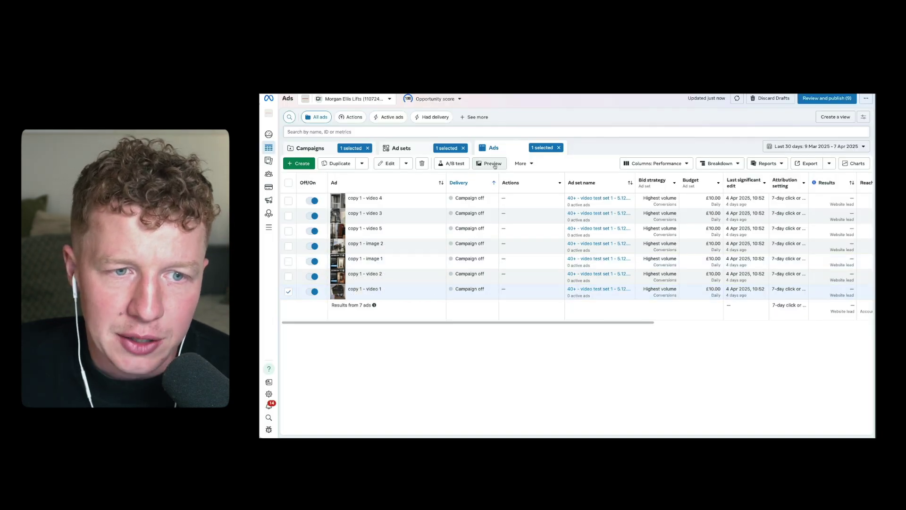
left_click(493, 164)
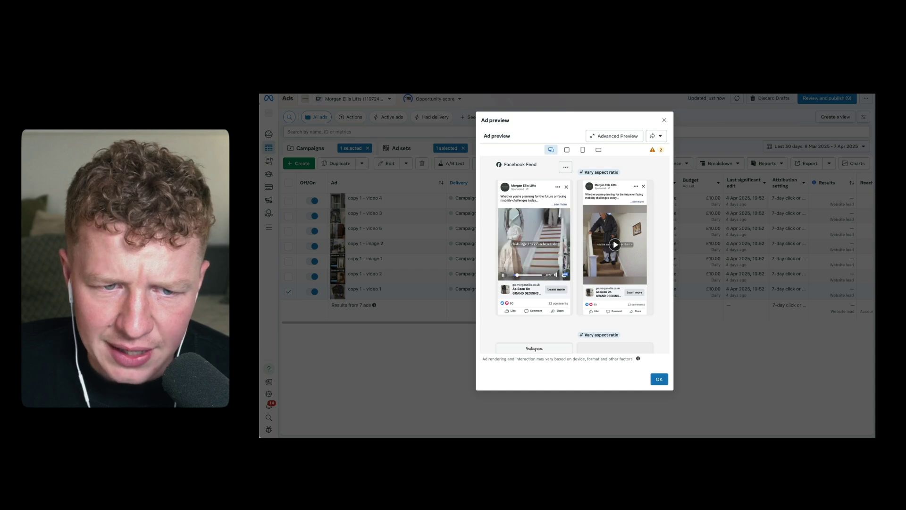
left_click(555, 268)
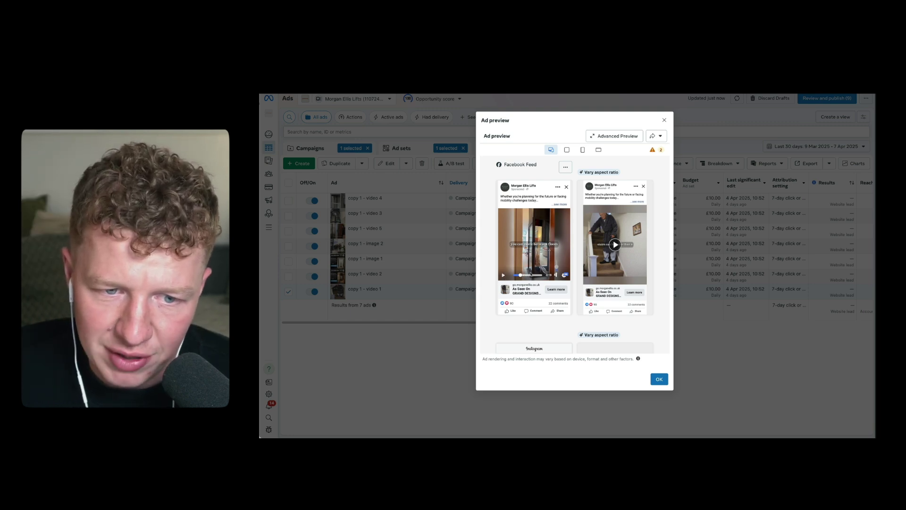
left_click(527, 275)
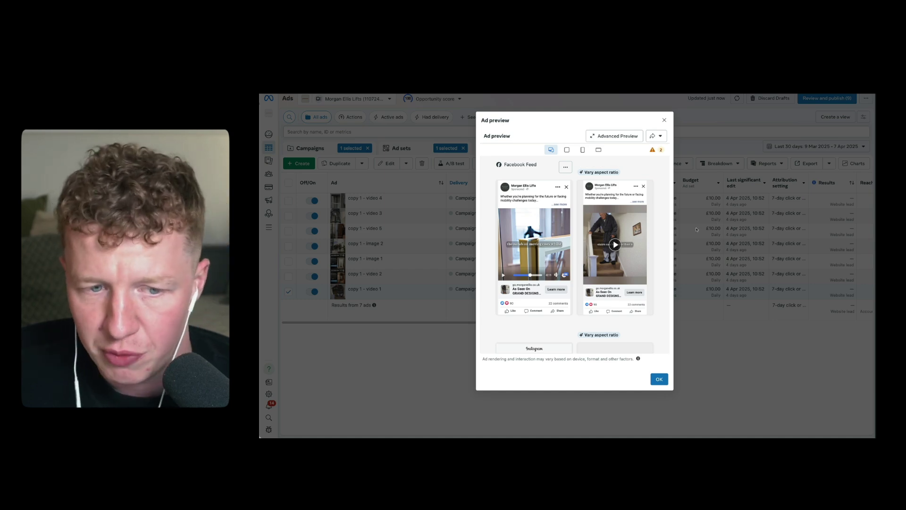
left_click(696, 229)
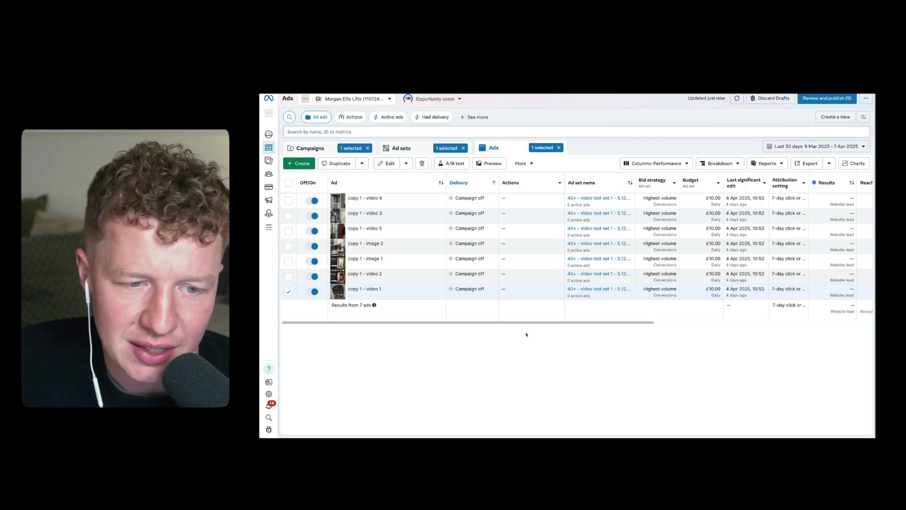